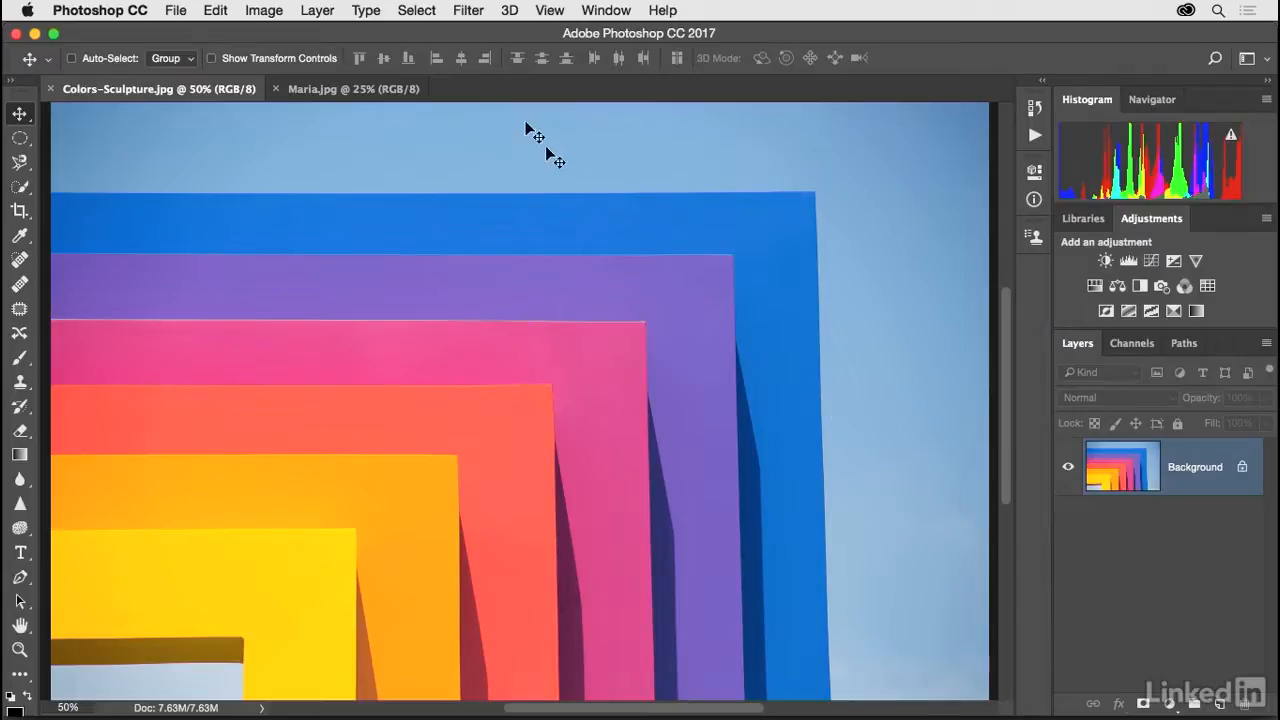
- Open the Camera Raw filter on Colors-Sculpture.jpg in full screen and show its HSL / Grayscale adjustments
left_click(469, 12)
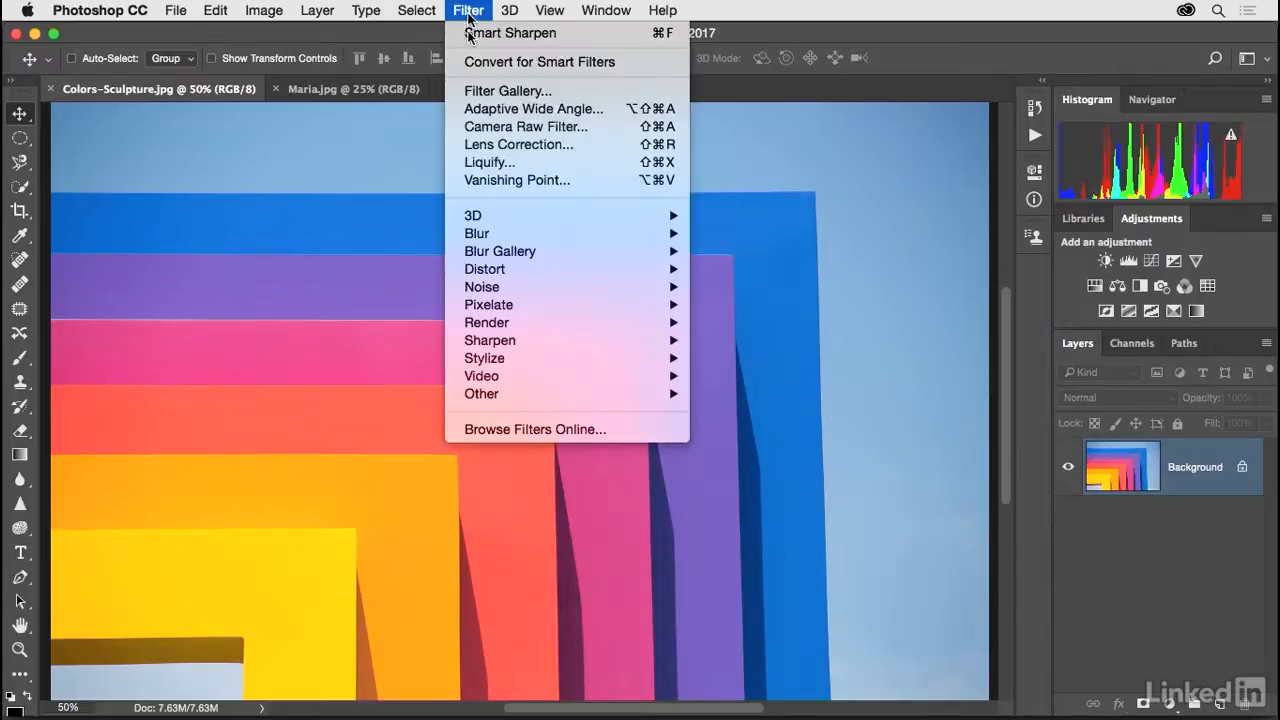
left_click(617, 127)
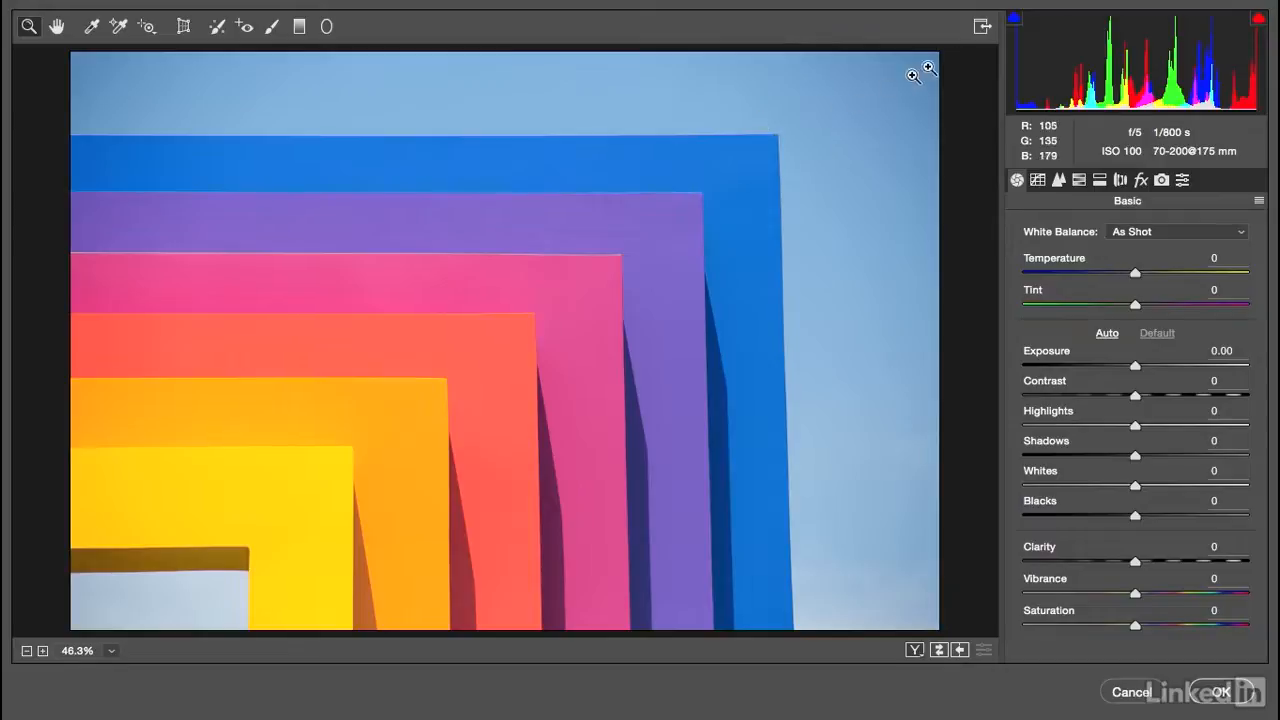
left_click(982, 28)
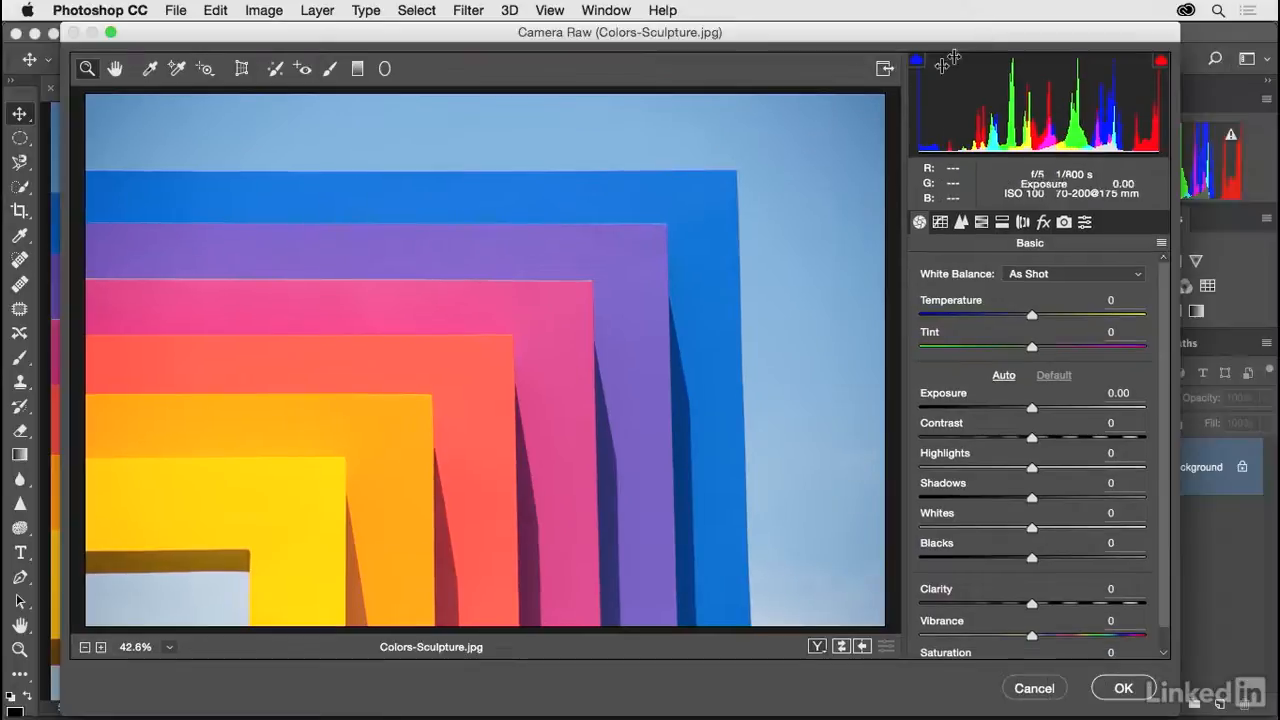
left_click(884, 70)
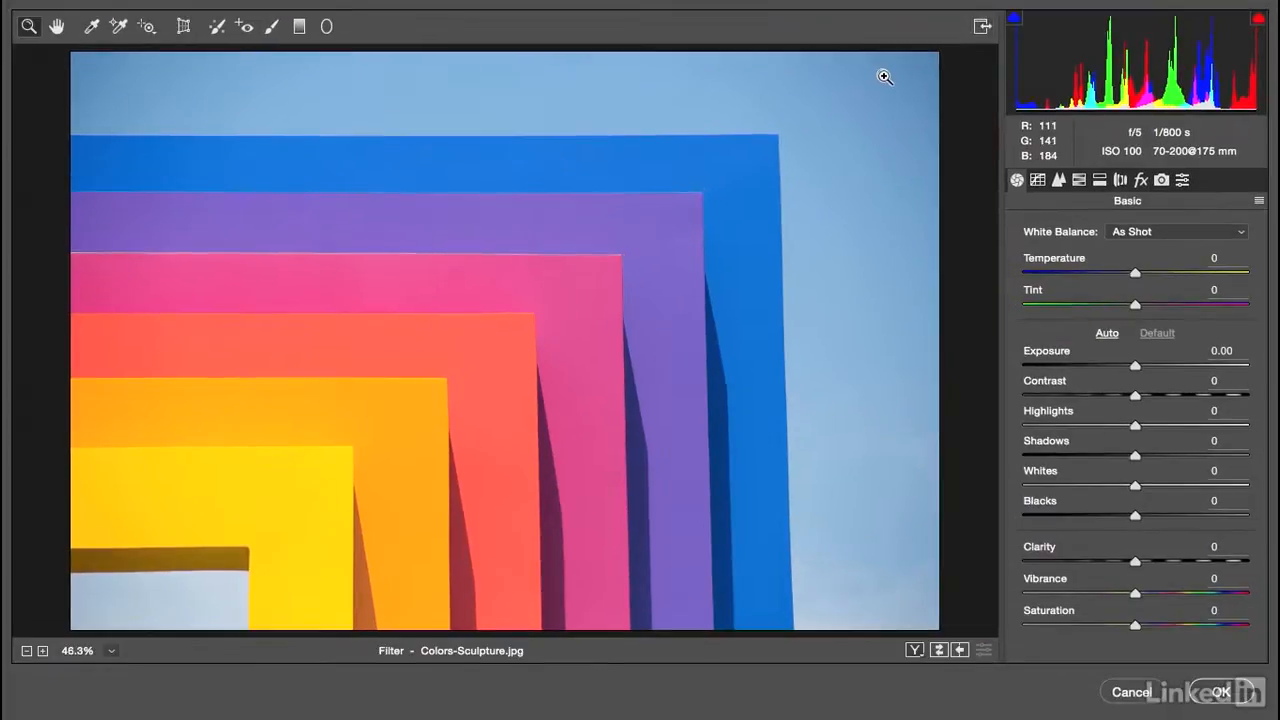
left_click(1080, 180)
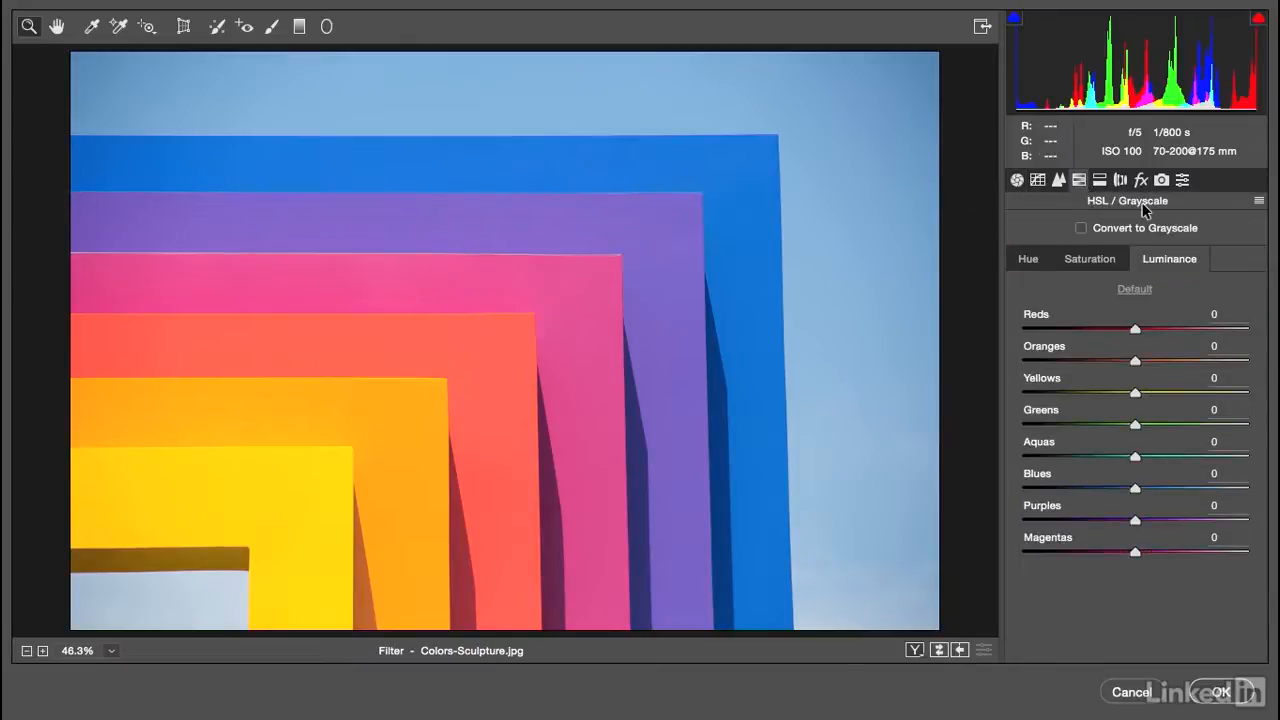
- Preview the grayscale conversion, turn it off again, and look through the Hue, Saturation and Luminance adjustments
left_click(1082, 229)
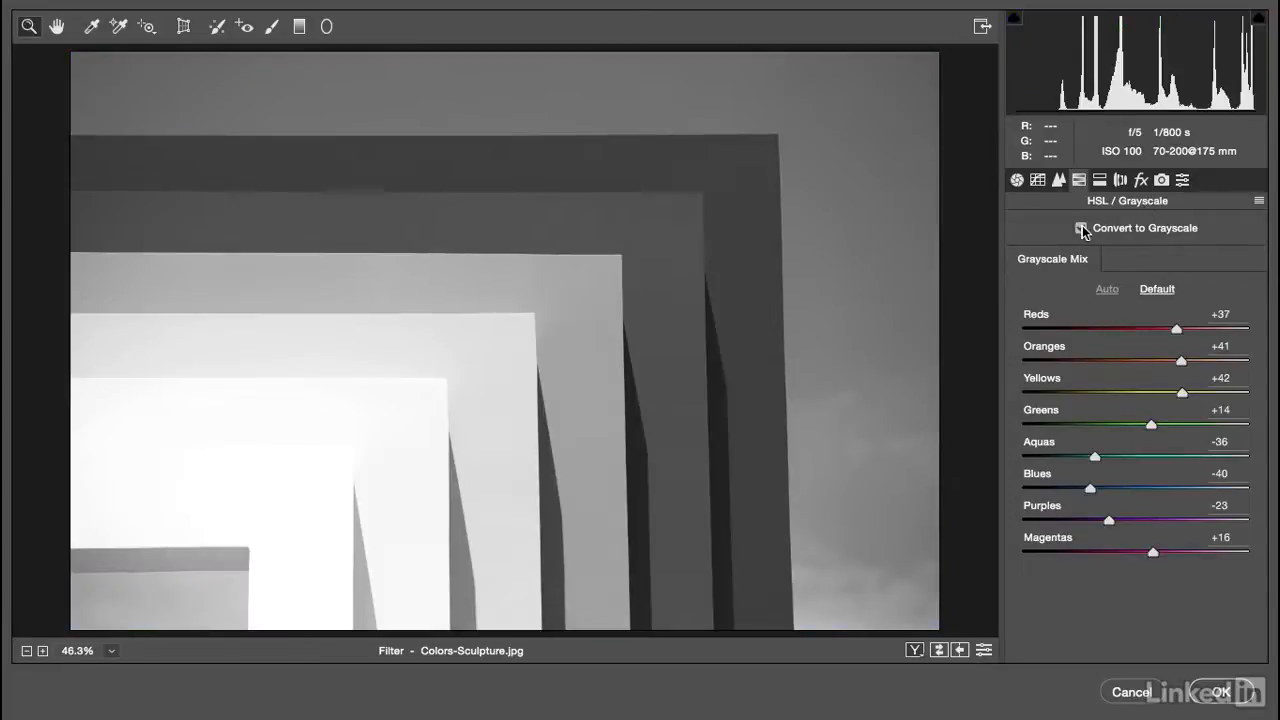
left_click(1082, 228)
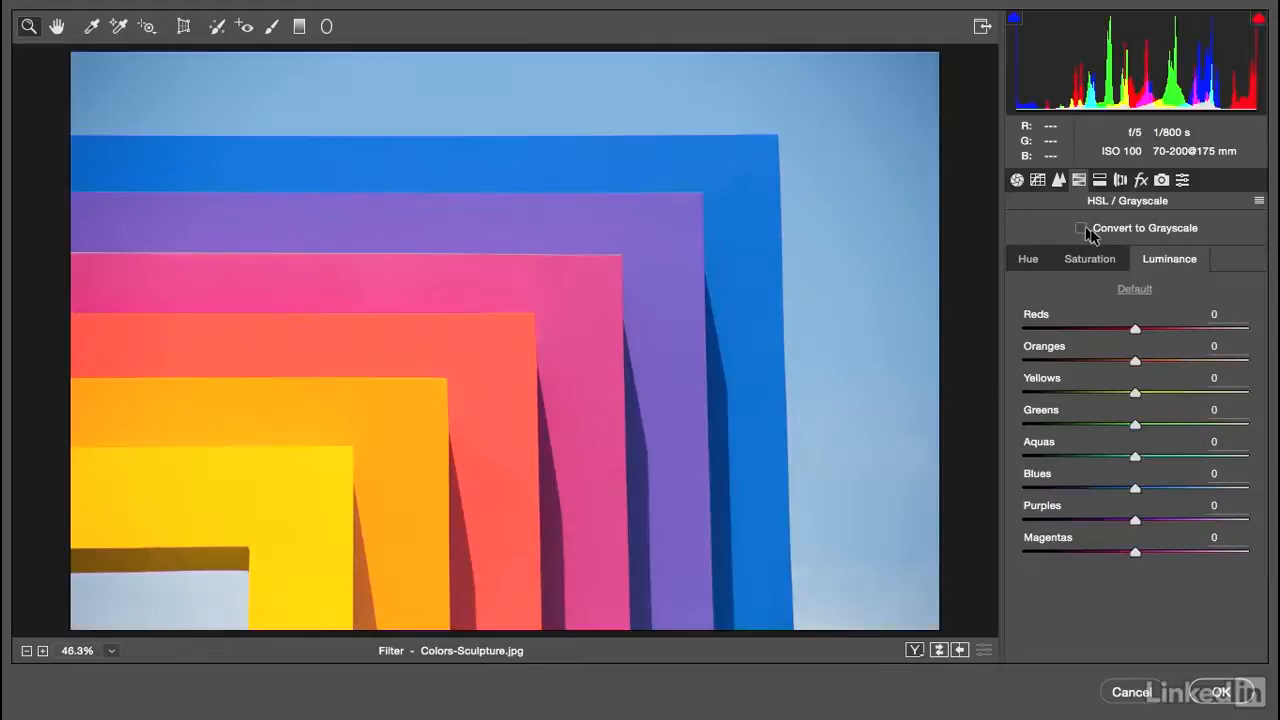
left_click(1028, 261)
left_click(1088, 262)
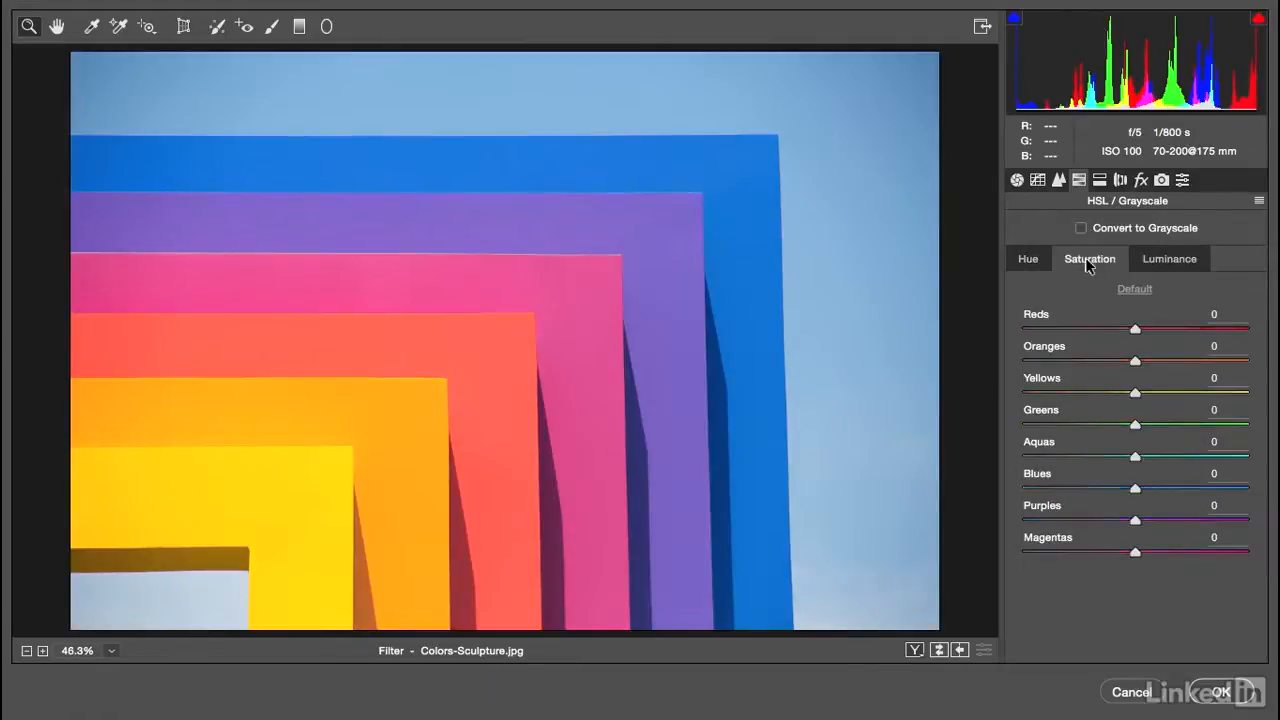
left_click(1175, 264)
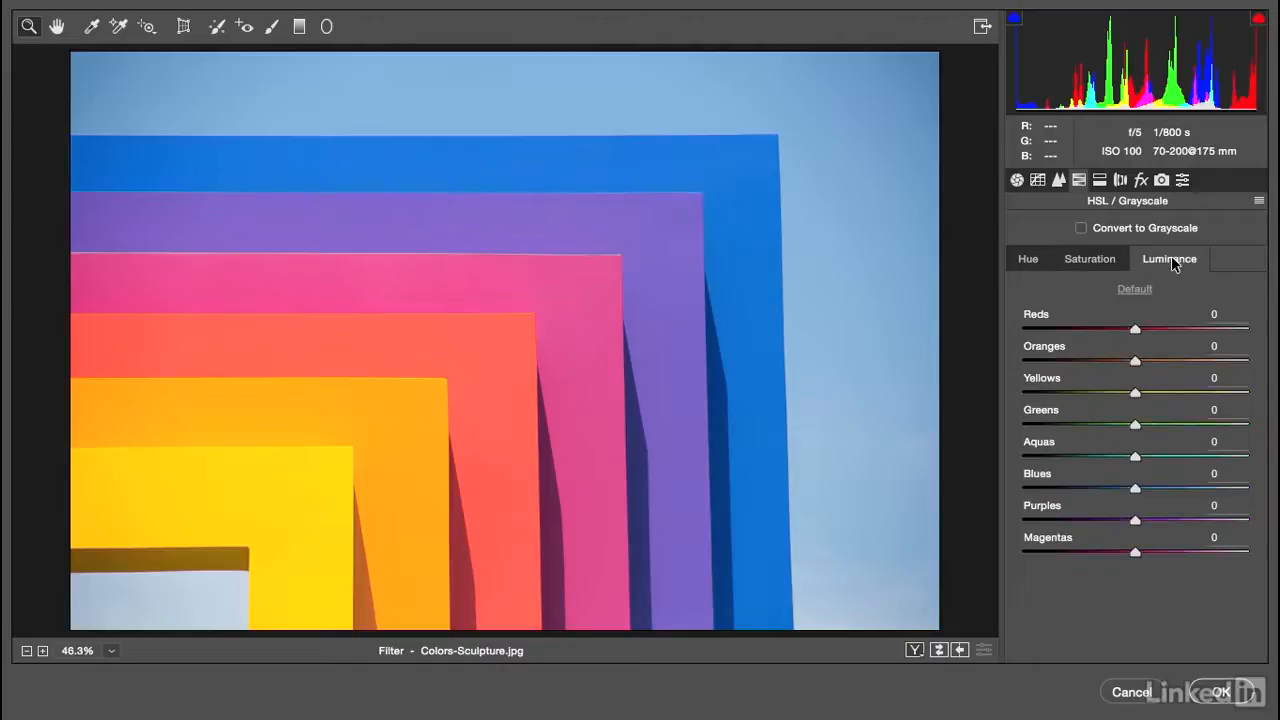
- Set the saturation of Reds to -98, Oranges, Yellows, Blues and Purples to -100, and Magentas to +100
left_click(1088, 262)
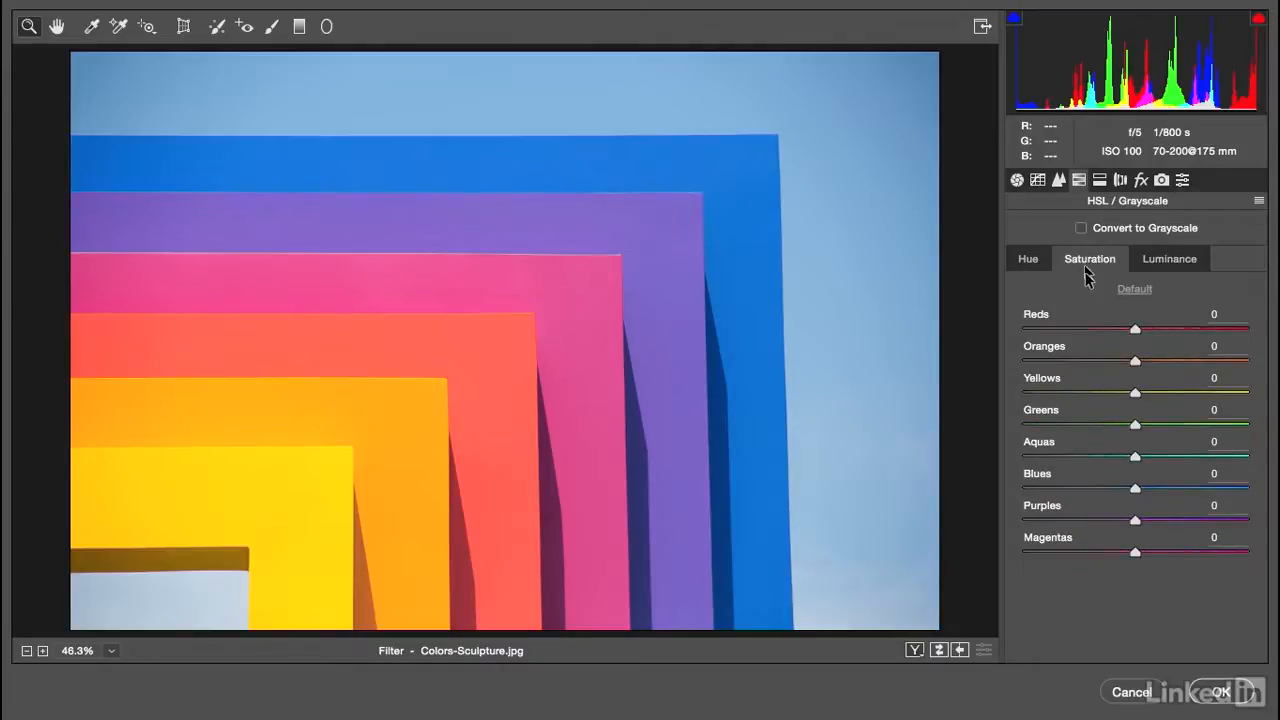
left_click_drag(1133, 330, 1027, 334)
left_click_drag(1134, 361, 1023, 362)
left_click_drag(1130, 393, 983, 397)
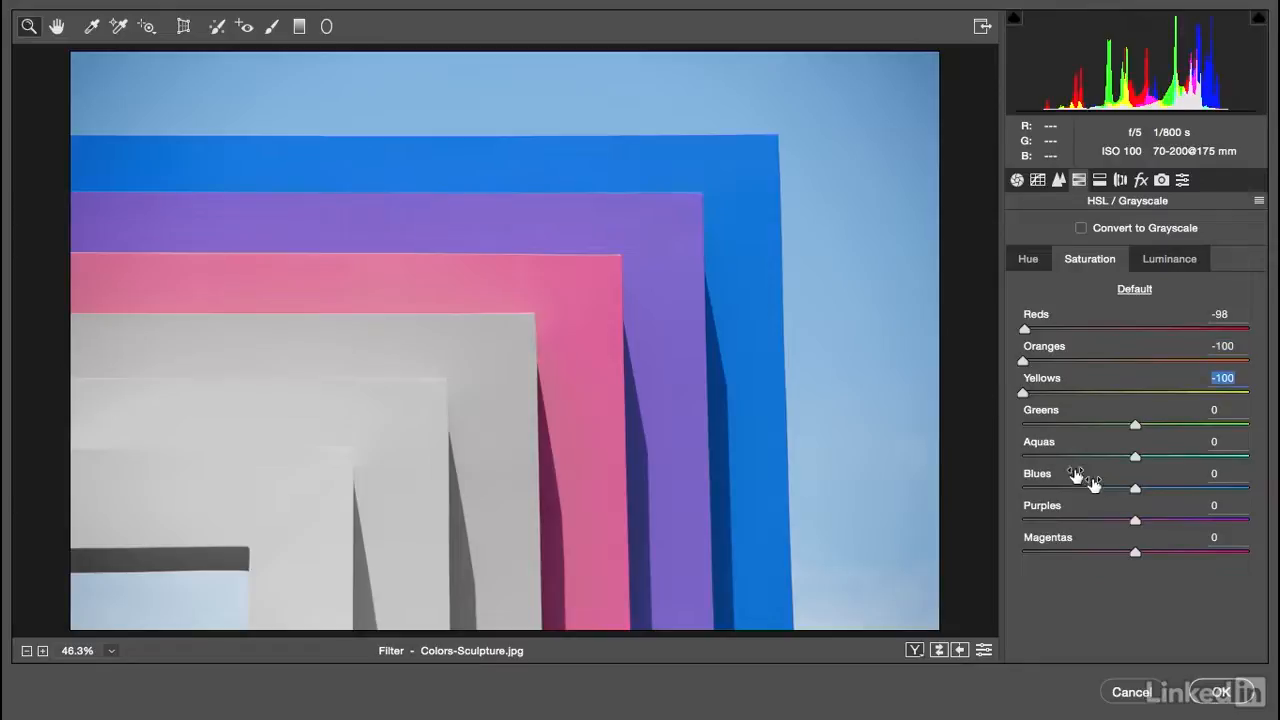
left_click_drag(1133, 488, 1008, 488)
left_click_drag(1135, 520, 973, 522)
left_click_drag(1138, 551, 1258, 560)
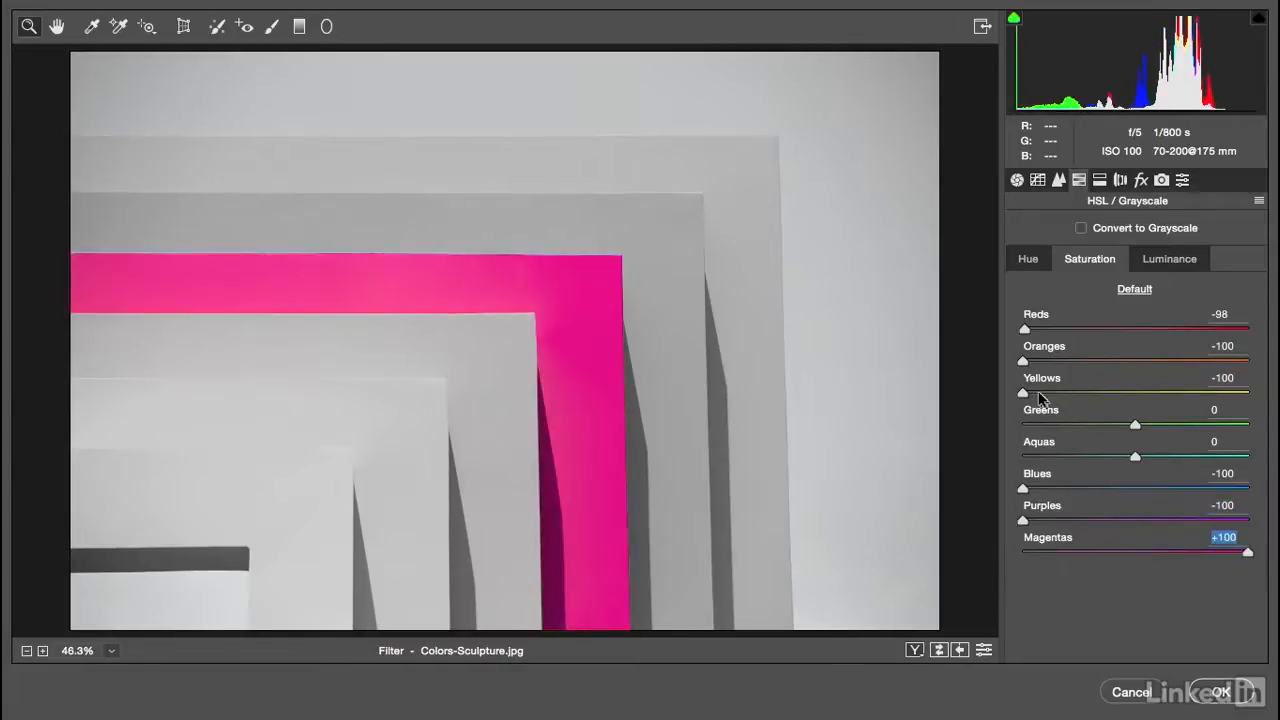
- Try saturation values of Yellows +100, Oranges +100, Reds +2 and Blues +63, and reset all saturation adjustments to default
left_click_drag(1022, 392, 1250, 392)
left_click(1248, 361)
left_click(1212, 330)
left_click_drag(1232, 332, 1137, 330)
left_click_drag(1064, 489, 1200, 478)
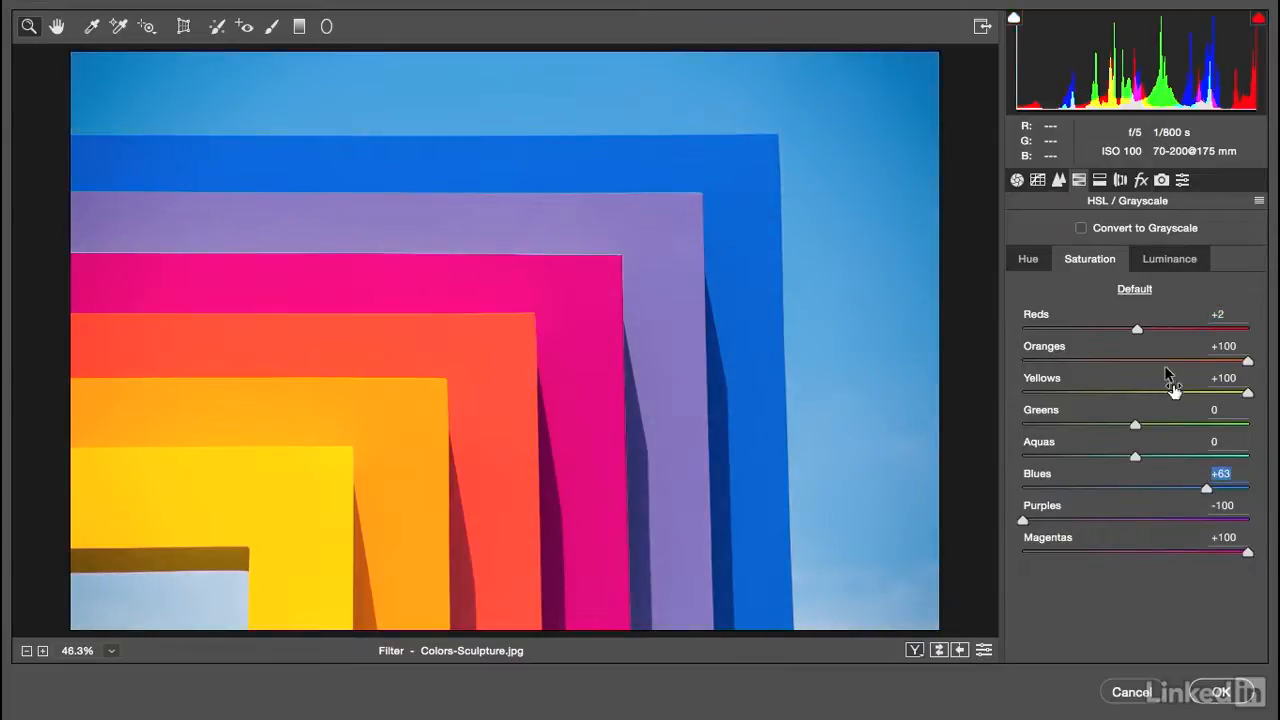
double_click(1248, 361)
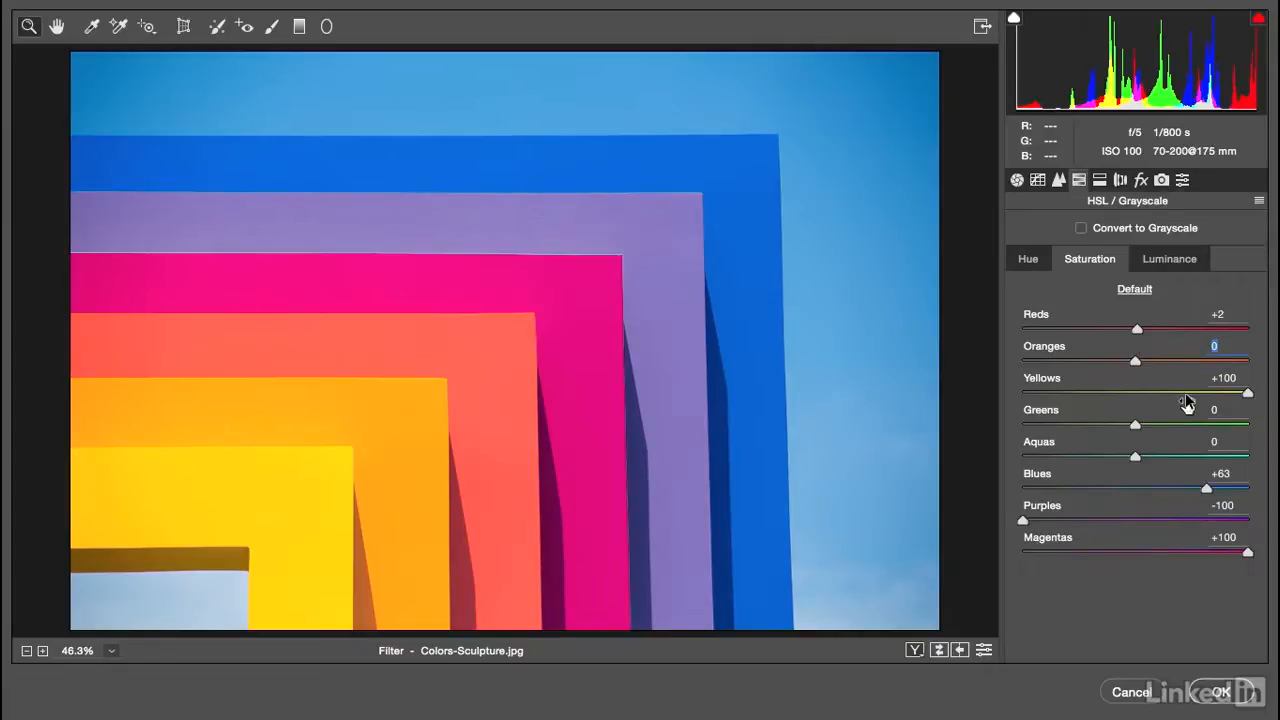
left_click(1138, 291)
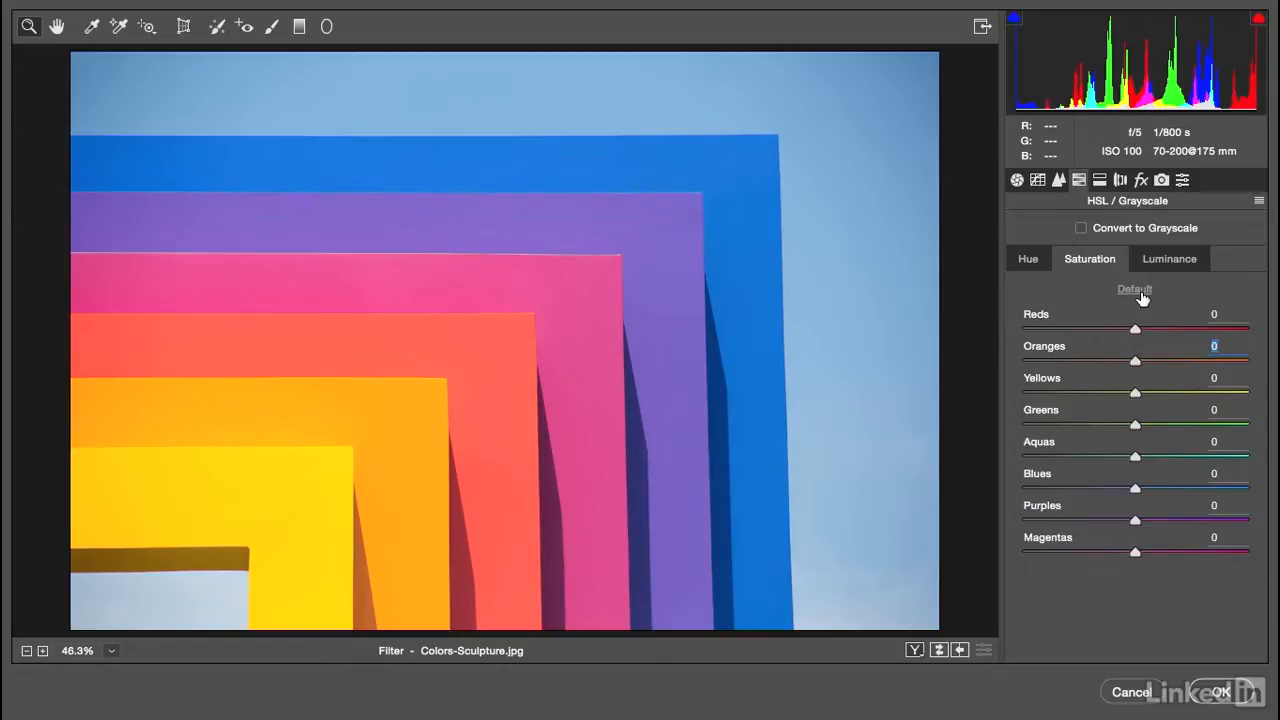
- Try hue shifts of Reds +94, Oranges +95, Yellows +44, Blues -85, Purples +93 and Magentas +100, and reset them to default
left_click(1027, 262)
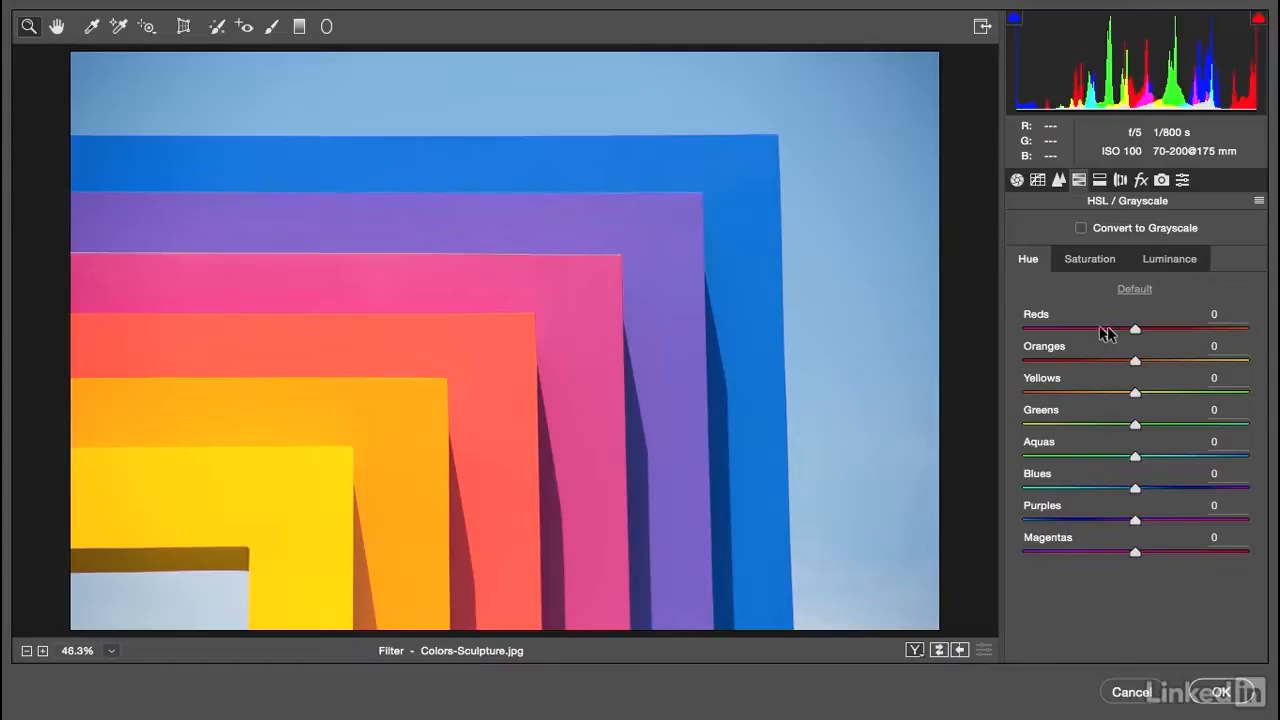
left_click_drag(1134, 330, 1241, 330)
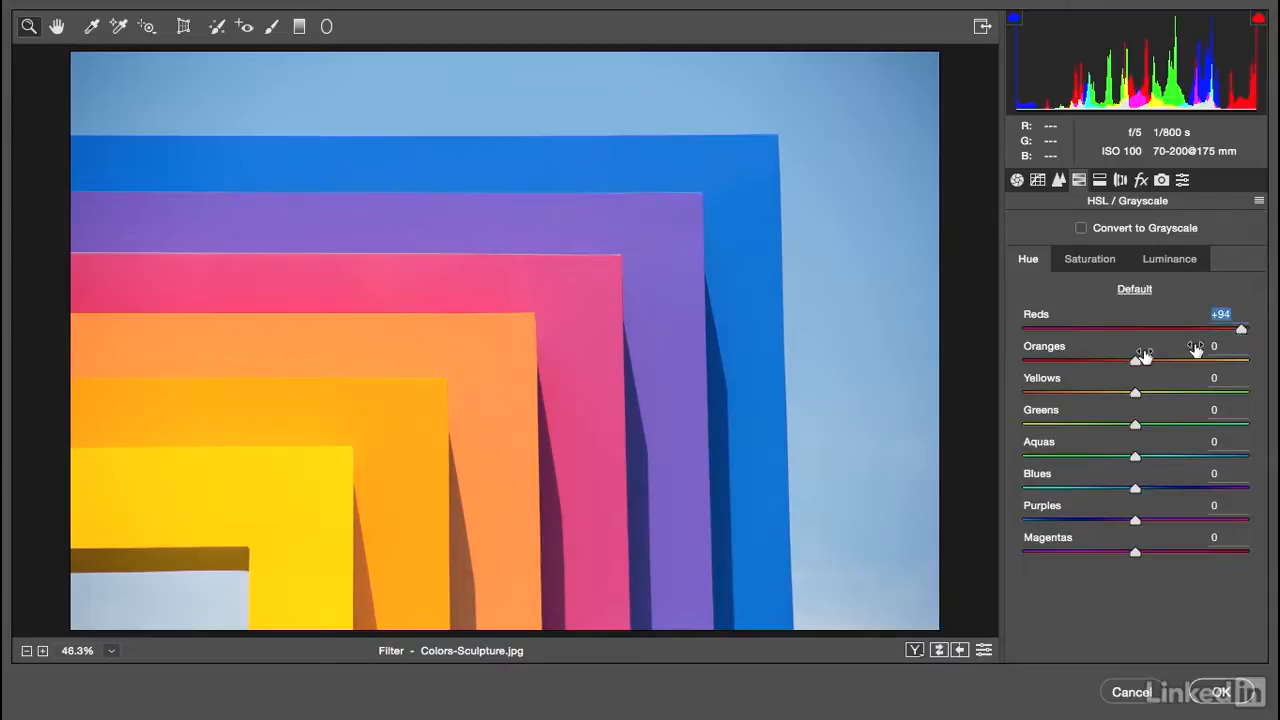
left_click_drag(1120, 362, 1243, 362)
left_click_drag(1136, 393, 1186, 394)
left_click_drag(1135, 488, 1040, 489)
left_click_drag(1135, 520, 1240, 522)
left_click_drag(1135, 552, 1247, 558)
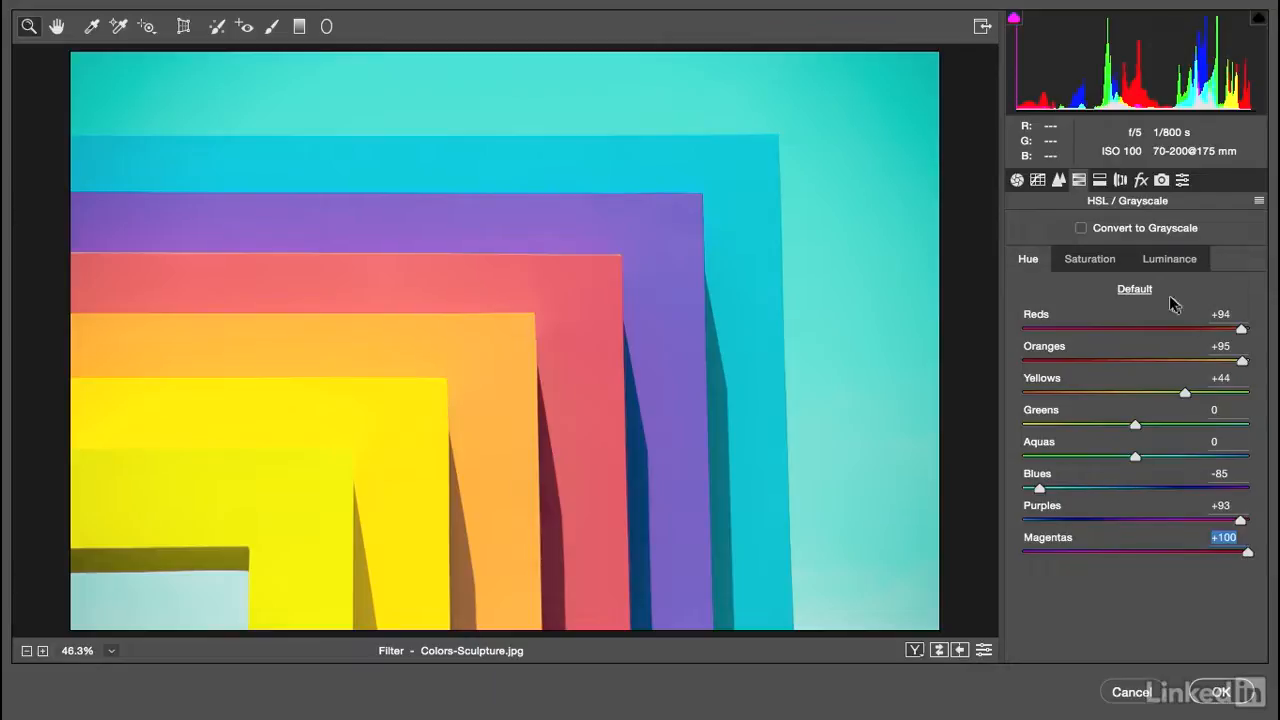
left_click(1135, 290)
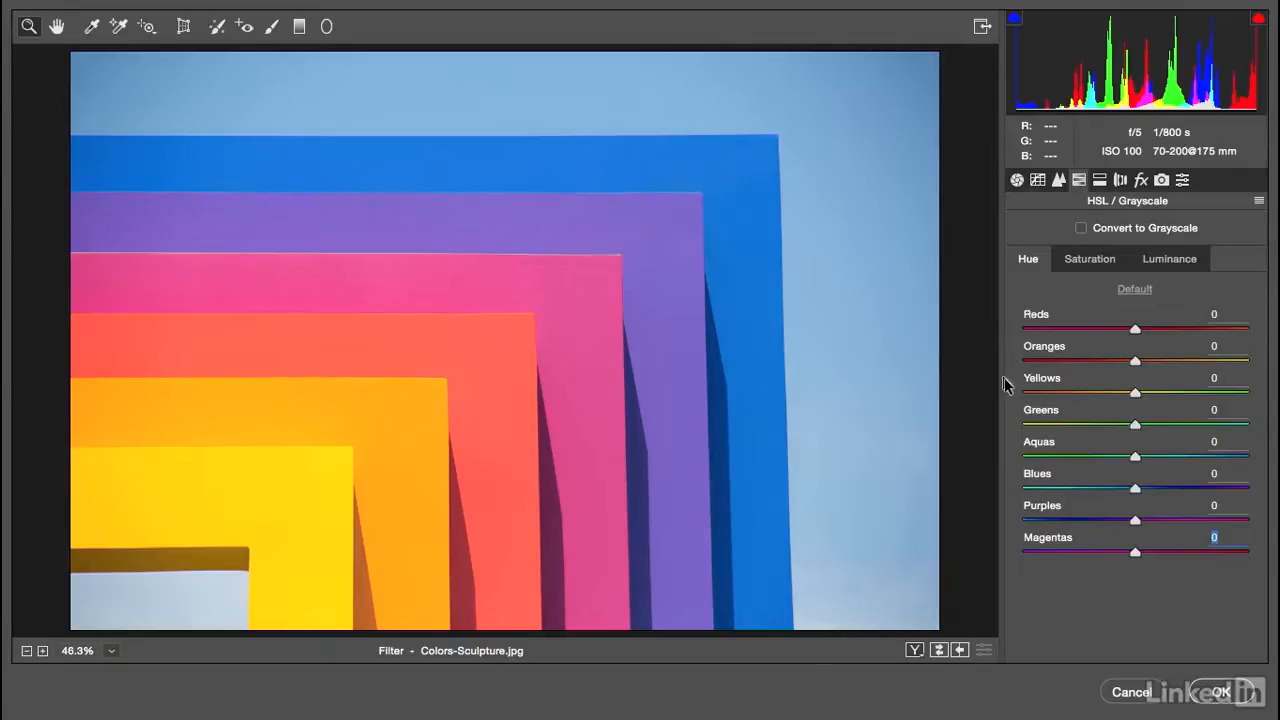
- Try hue shifts of Oranges +3 and Blues -63, and reset the hue adjustments to default
mouse_move(1141, 367)
left_mouse_down()
mouse_move(1023, 366)
mouse_move(1246, 364)
mouse_move(1023, 366)
mouse_move(1143, 372)
left_mouse_up()
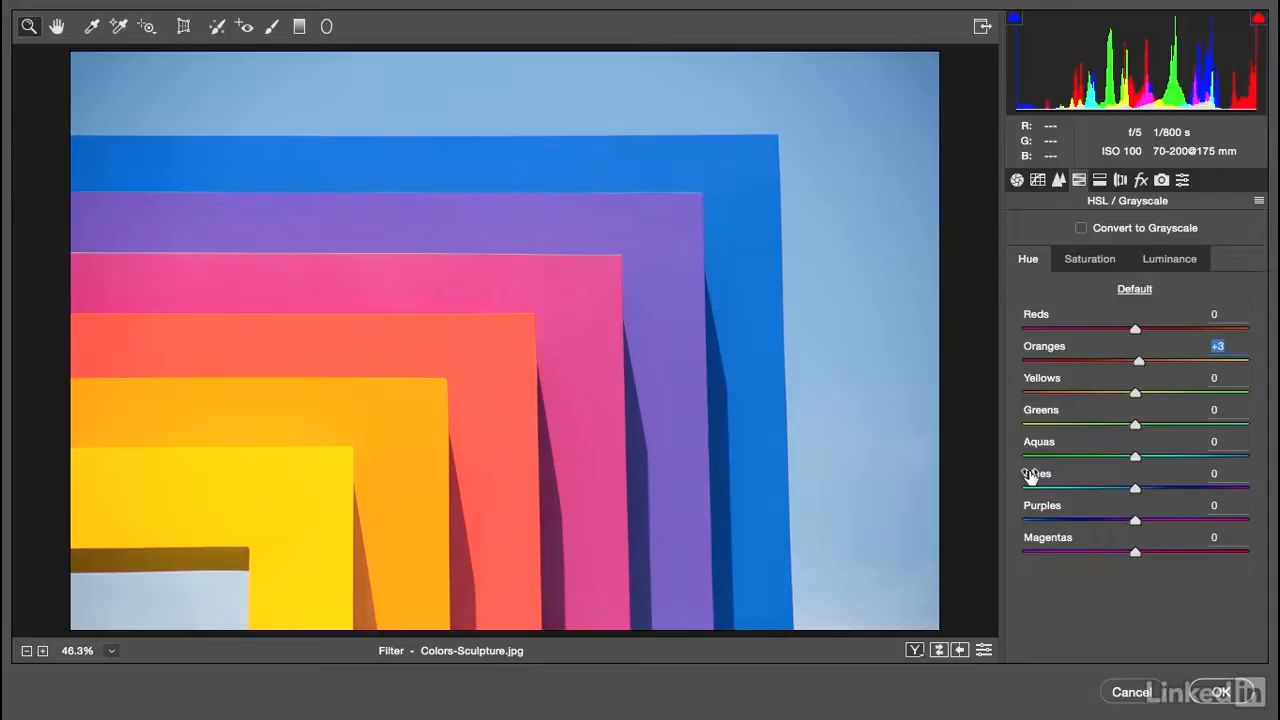
left_click_drag(1135, 487, 1042, 506)
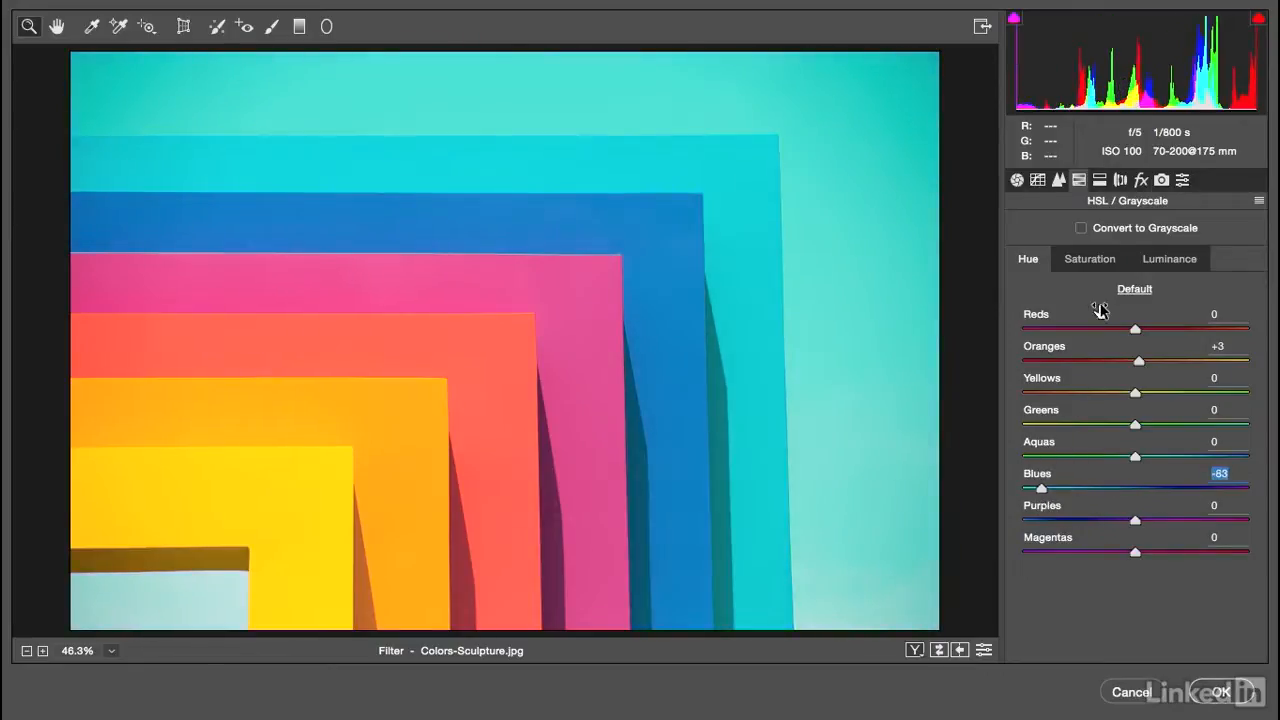
left_click(1128, 291)
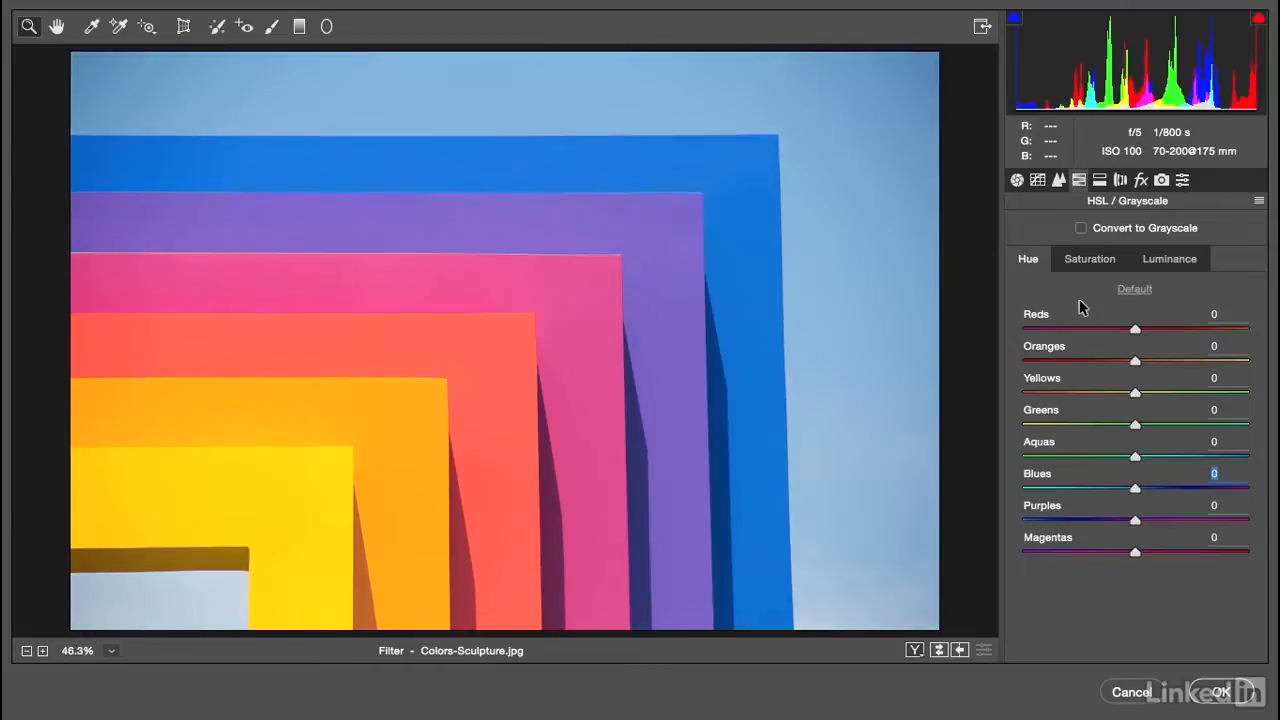
- Try darkening the Reds luminance to -96, and brighten Oranges to +63 and Reds to +90
left_click(1172, 259)
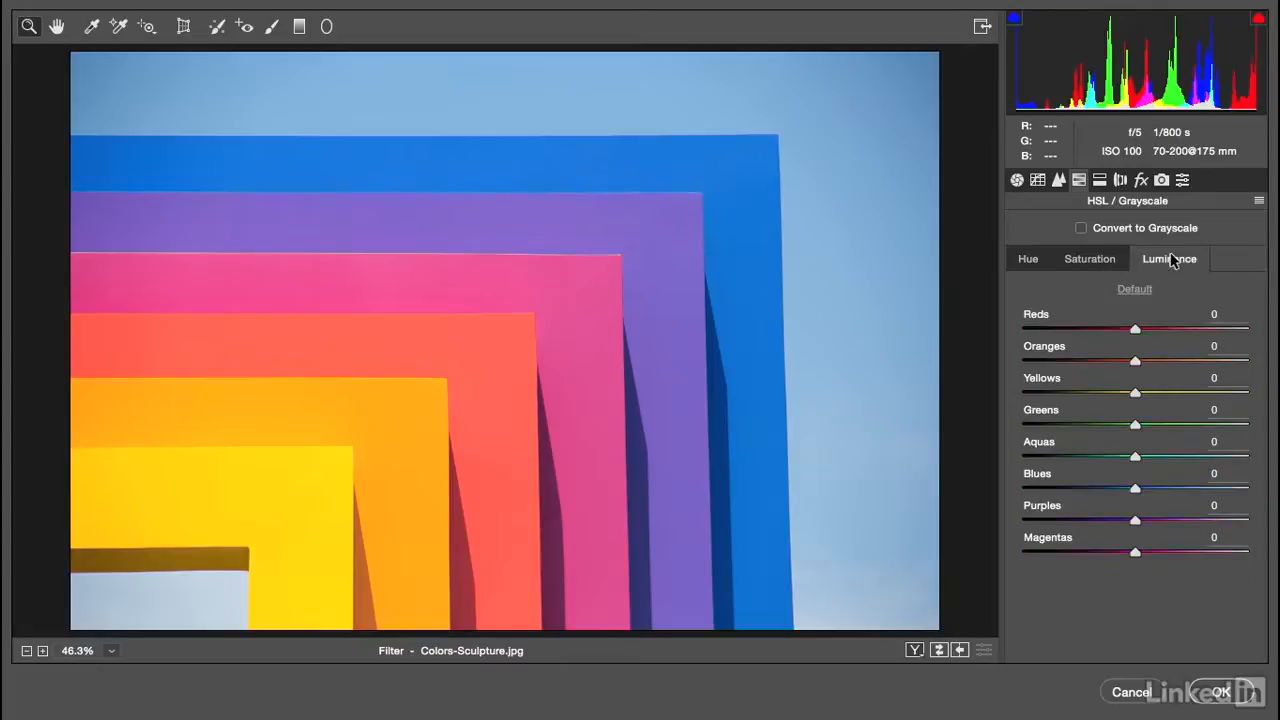
left_click_drag(1135, 329, 1028, 331)
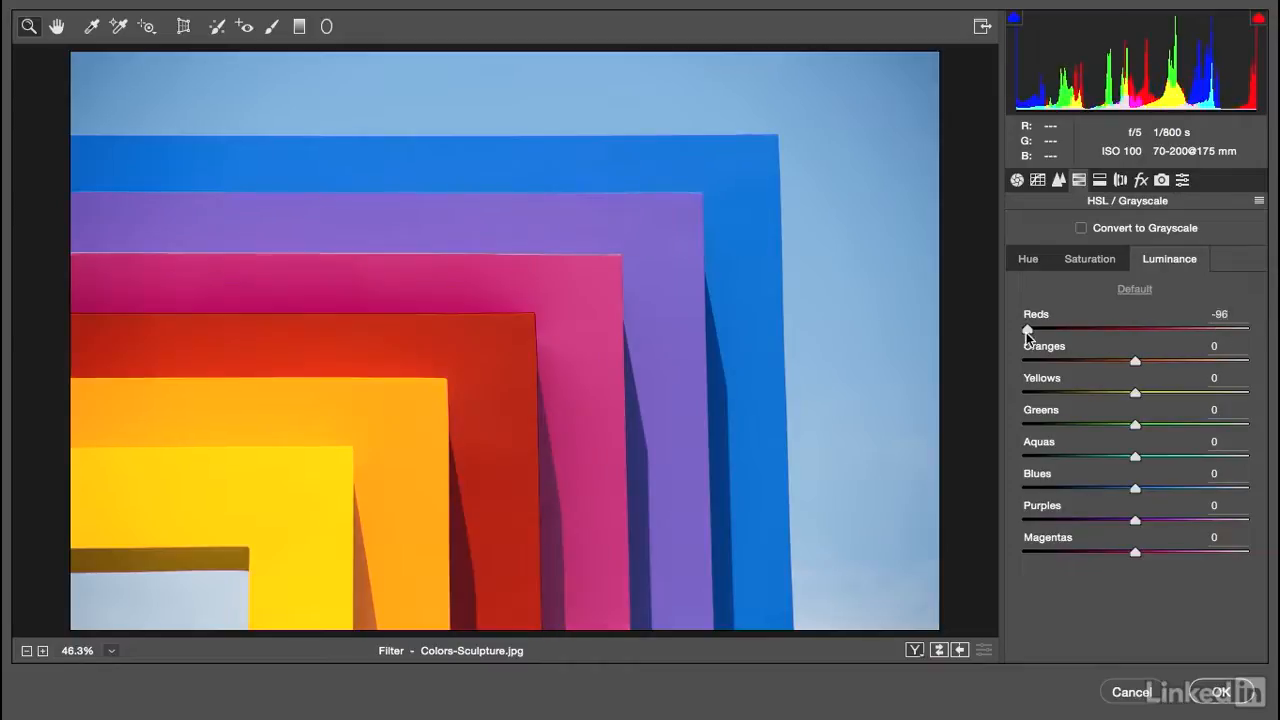
left_click_drag(1135, 363, 1205, 362)
left_click_drag(1028, 330, 1237, 329)
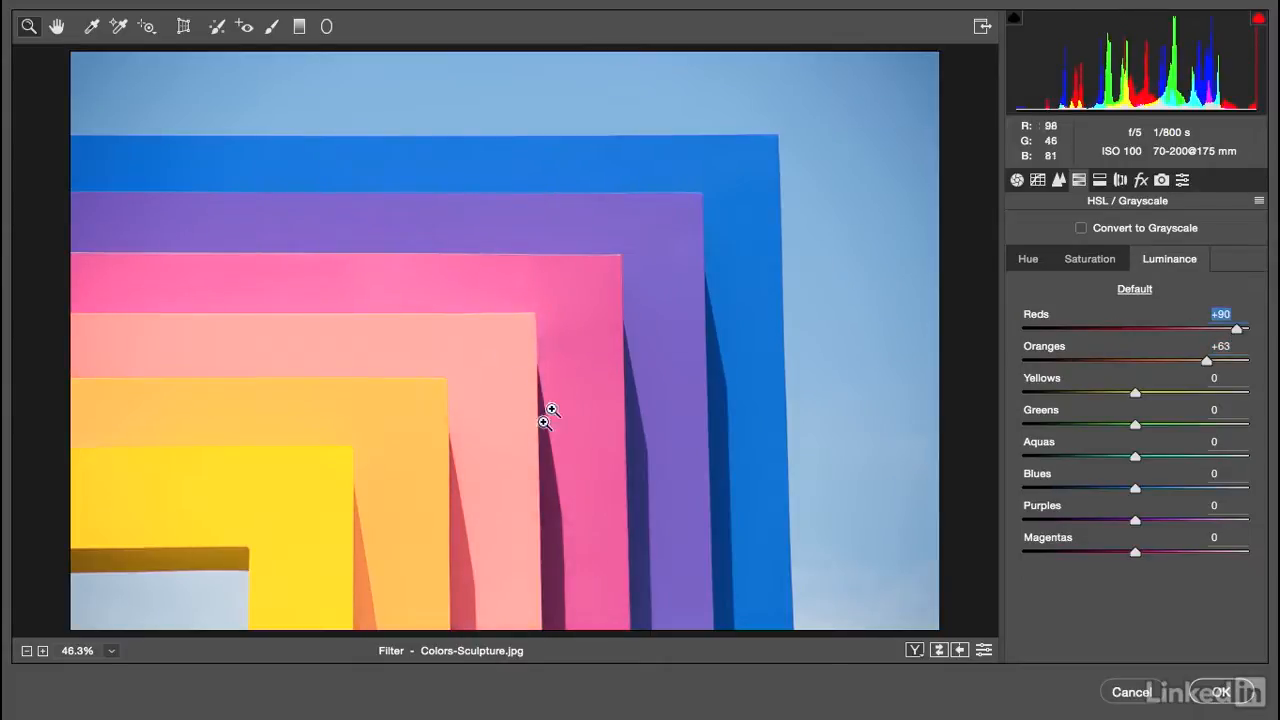
- Set the luminance of Reds to -88, Oranges to -20, Yellows to +40 and Blues to +42
left_click_drag(1237, 330, 1036, 330)
left_click_drag(1208, 361, 1168, 399)
left_click_drag(1134, 489, 1183, 493)
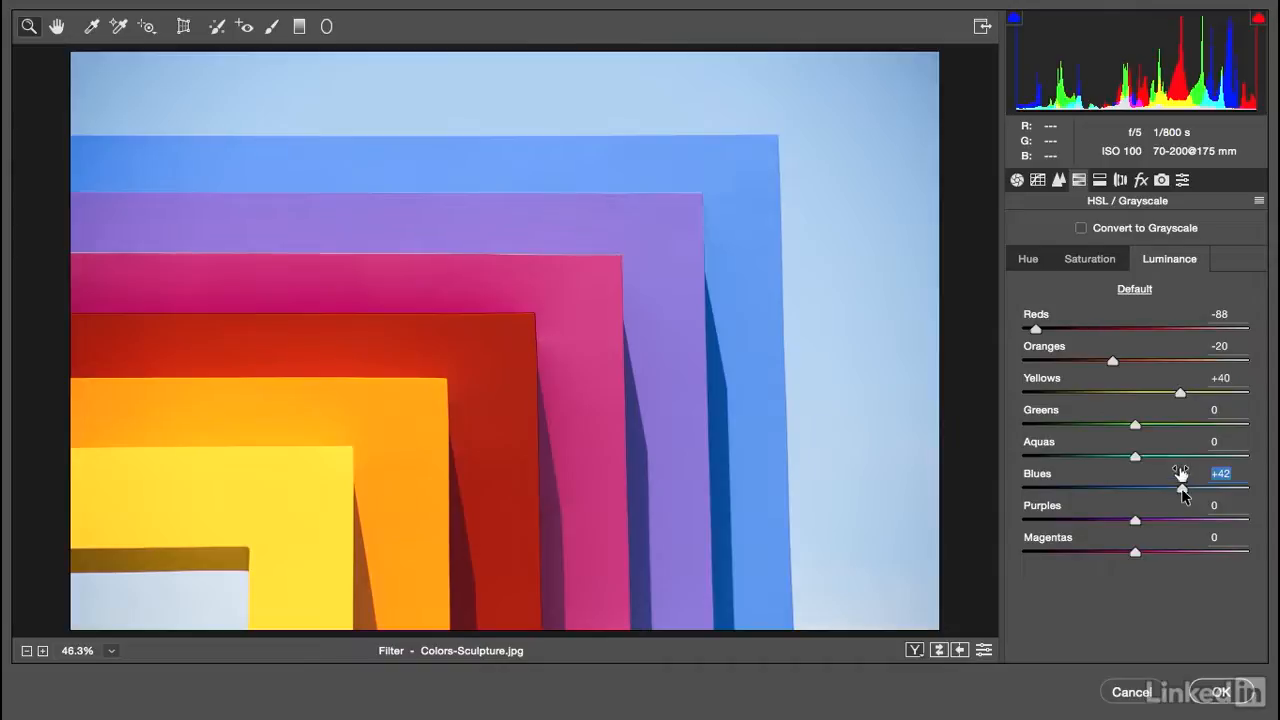
- Reset the luminance adjustments to default and cancel the Camera Raw filter
left_click(1133, 291)
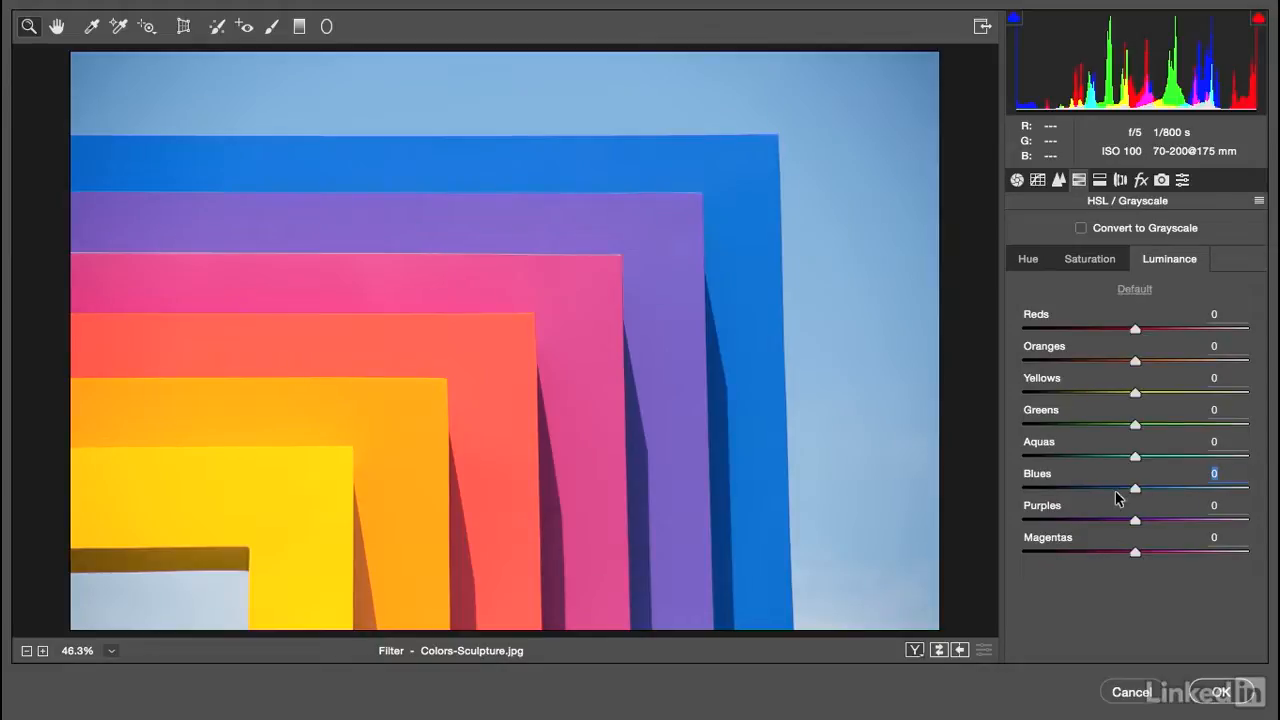
left_click(1131, 692)
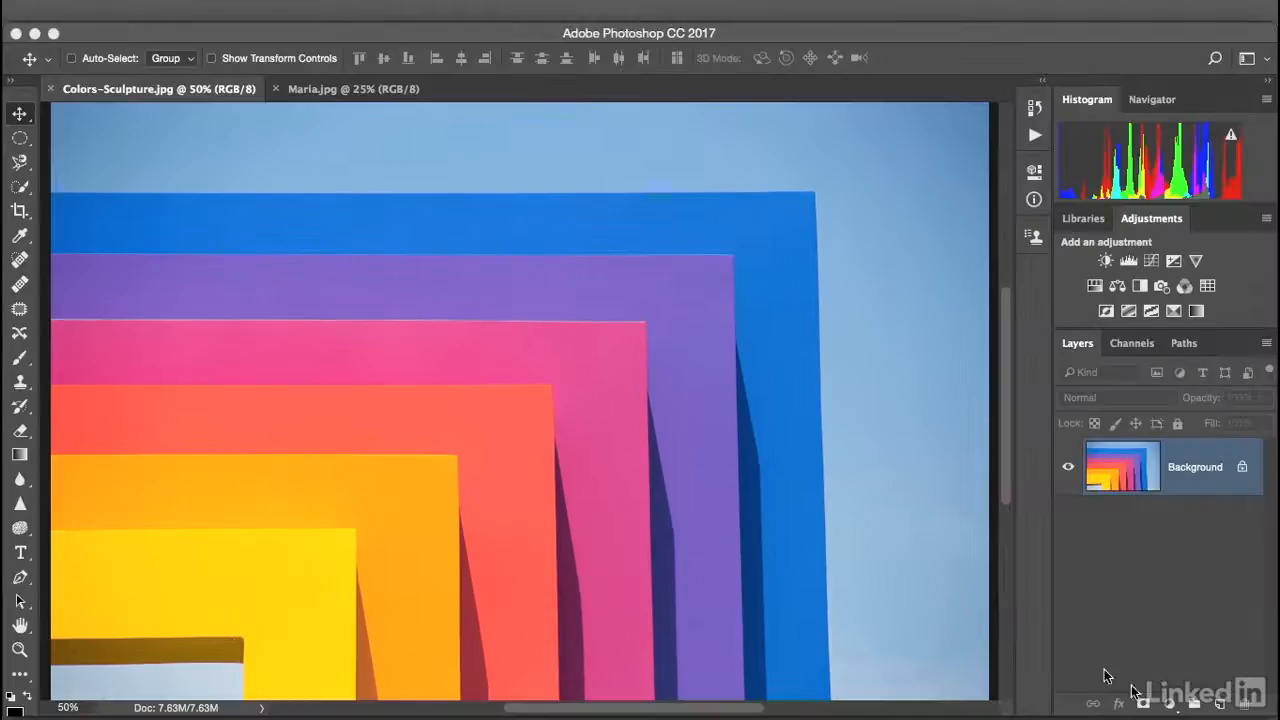
- Open the Camera Raw filter on Maria.jpg and magnify the preview to 50% around the woman's upper body
left_click(339, 96)
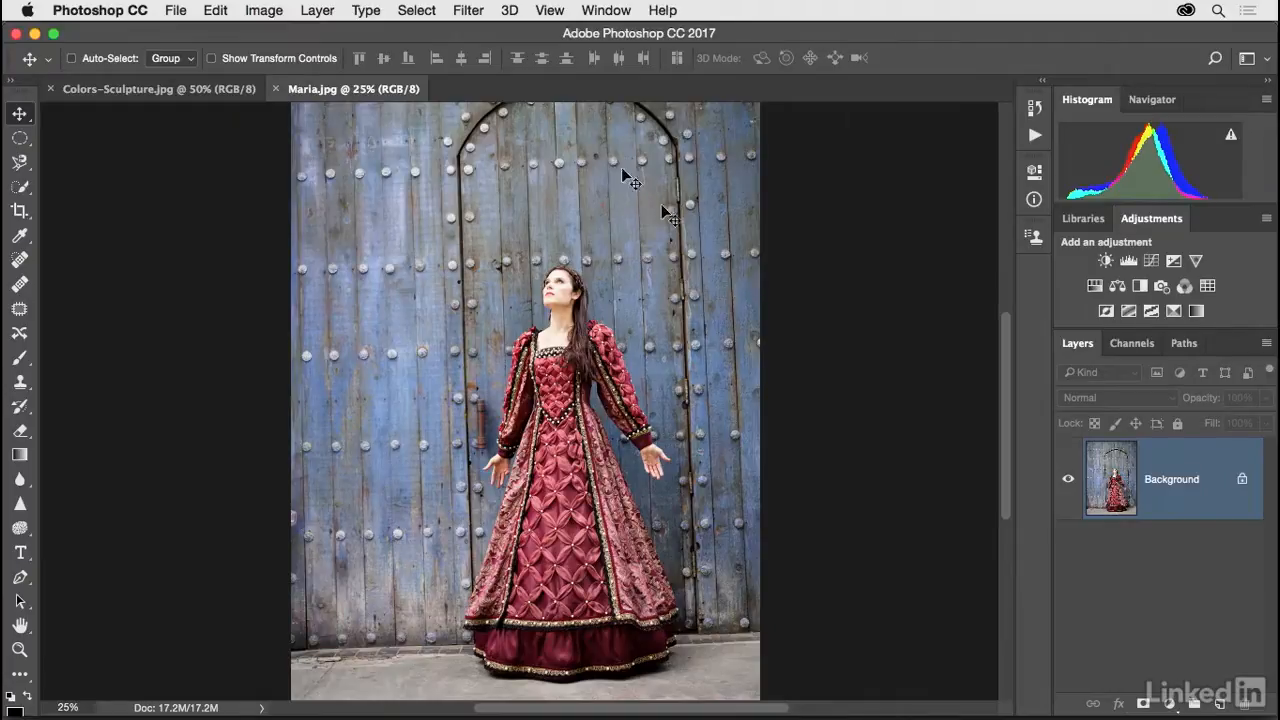
left_click(476, 12)
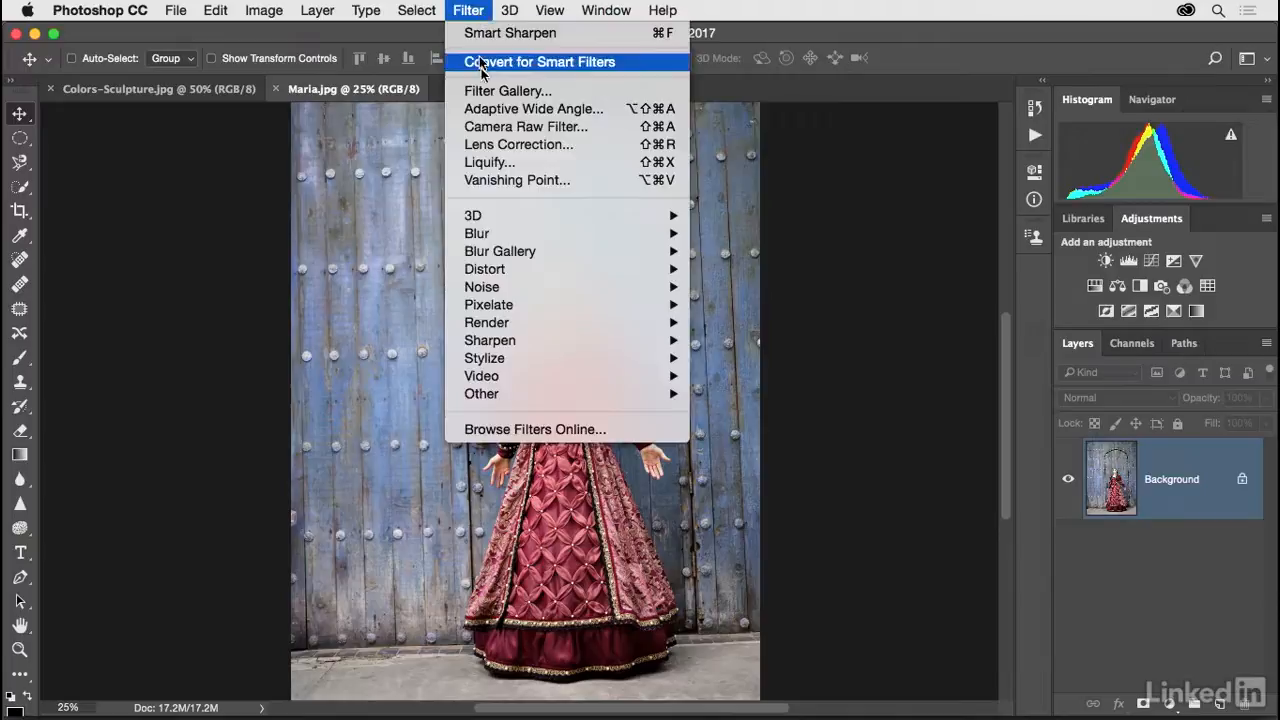
left_click(601, 128)
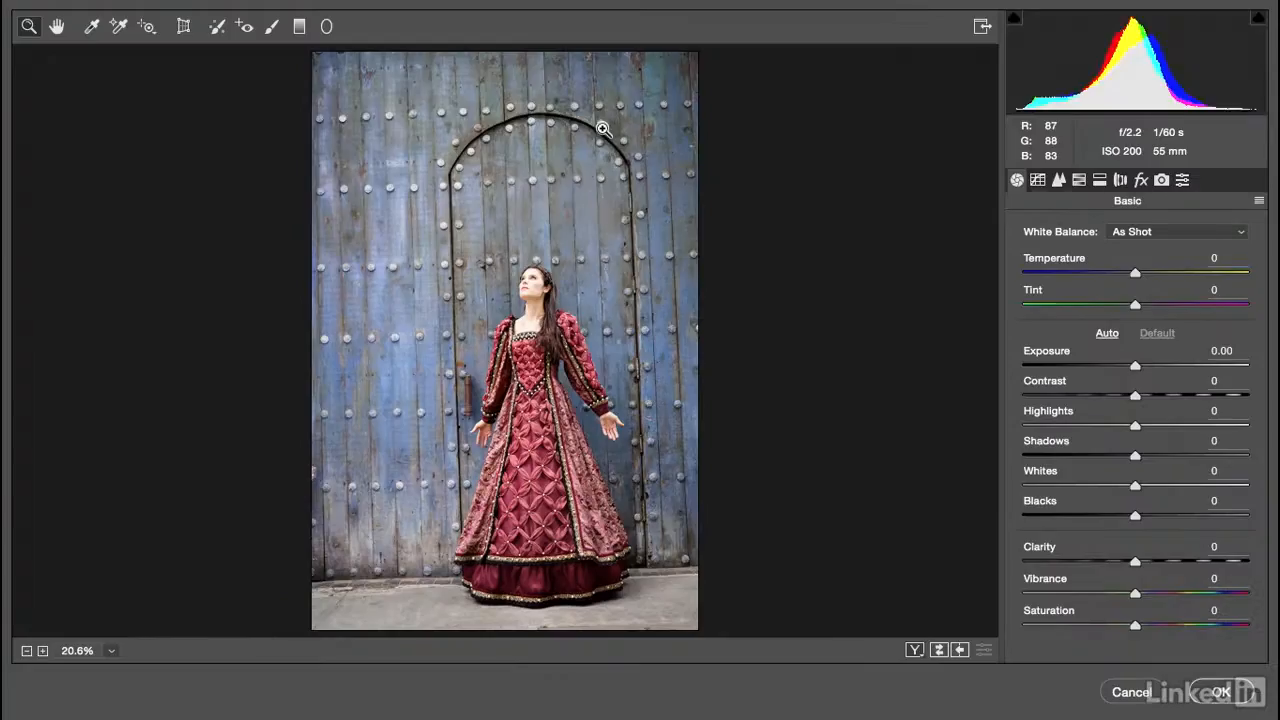
key("super+equal")
key("super+equal")
key("super+equal")
left_click_drag(783, 326, 795, 261)
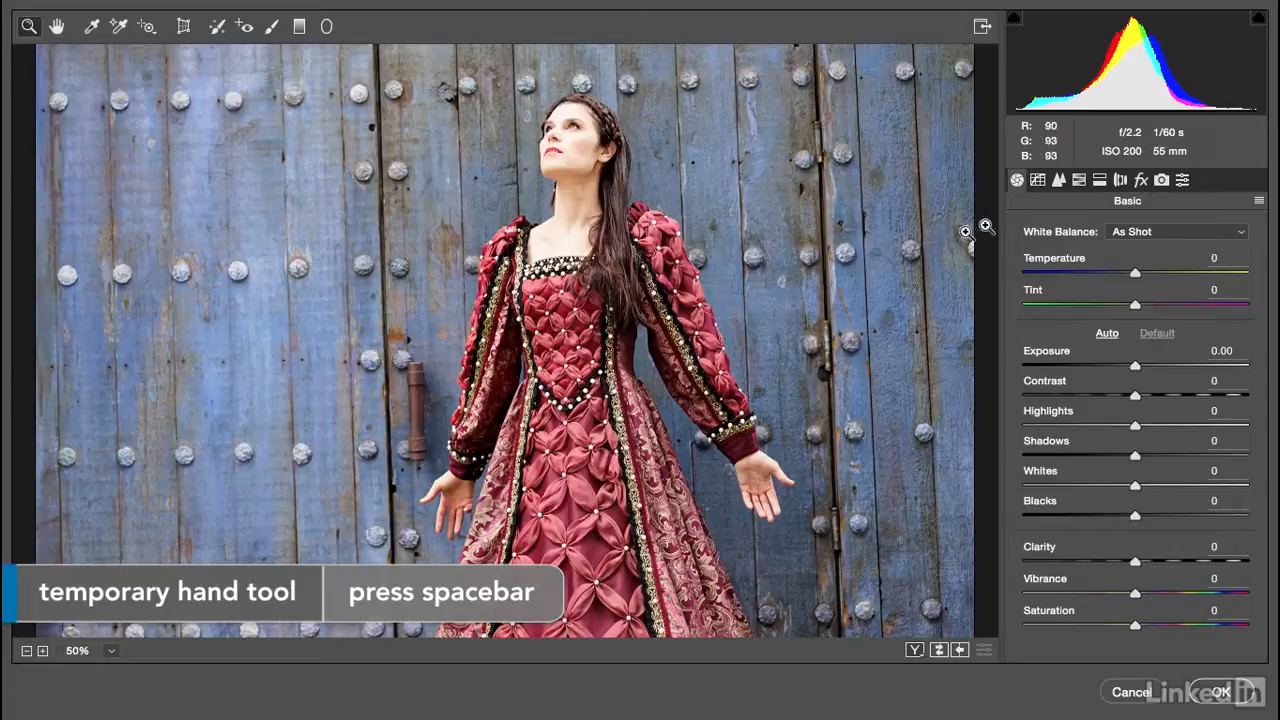
- Set the Reds saturation to +84 in the HSL / Grayscale adjustments
left_click(1078, 181)
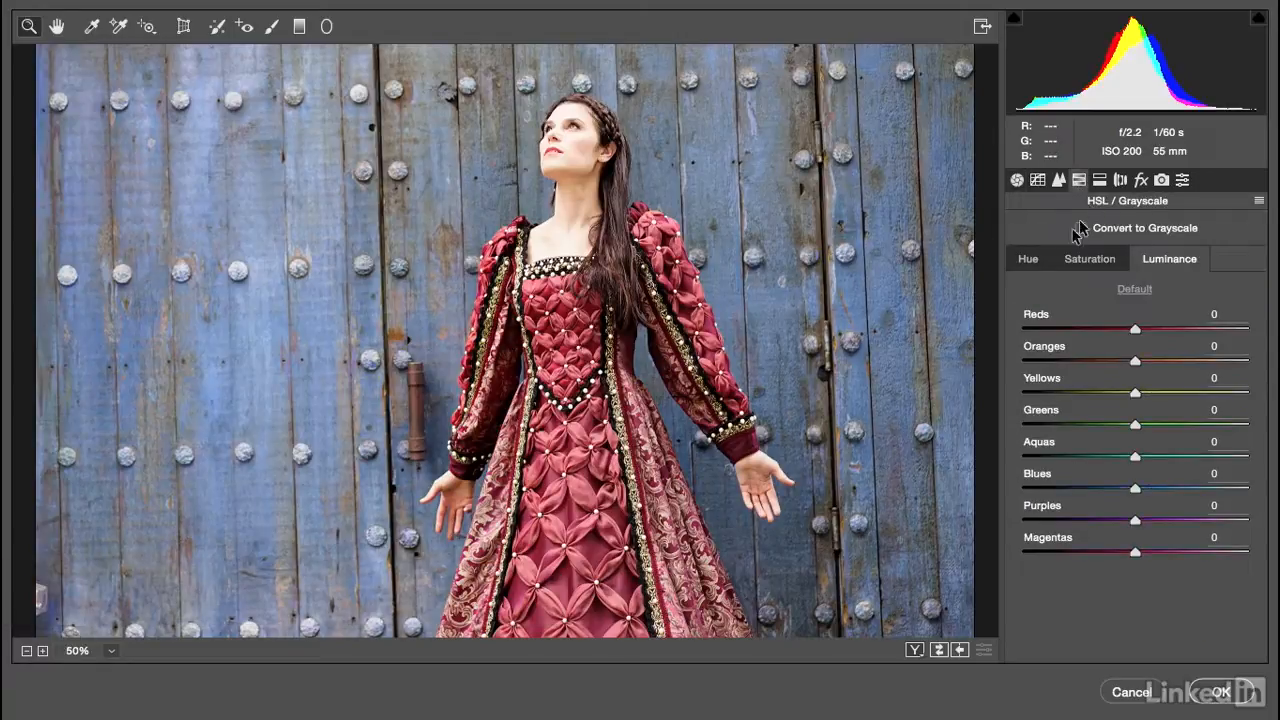
left_click(1085, 260)
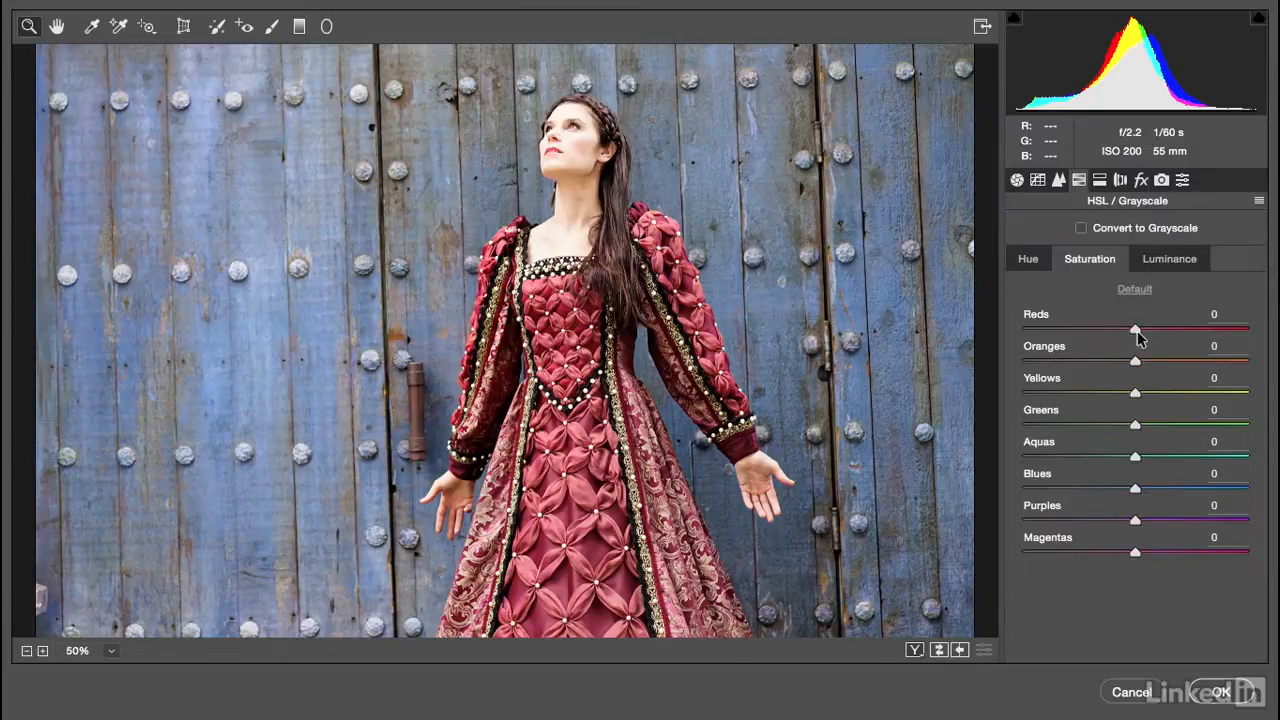
left_click_drag(1137, 331, 1233, 346)
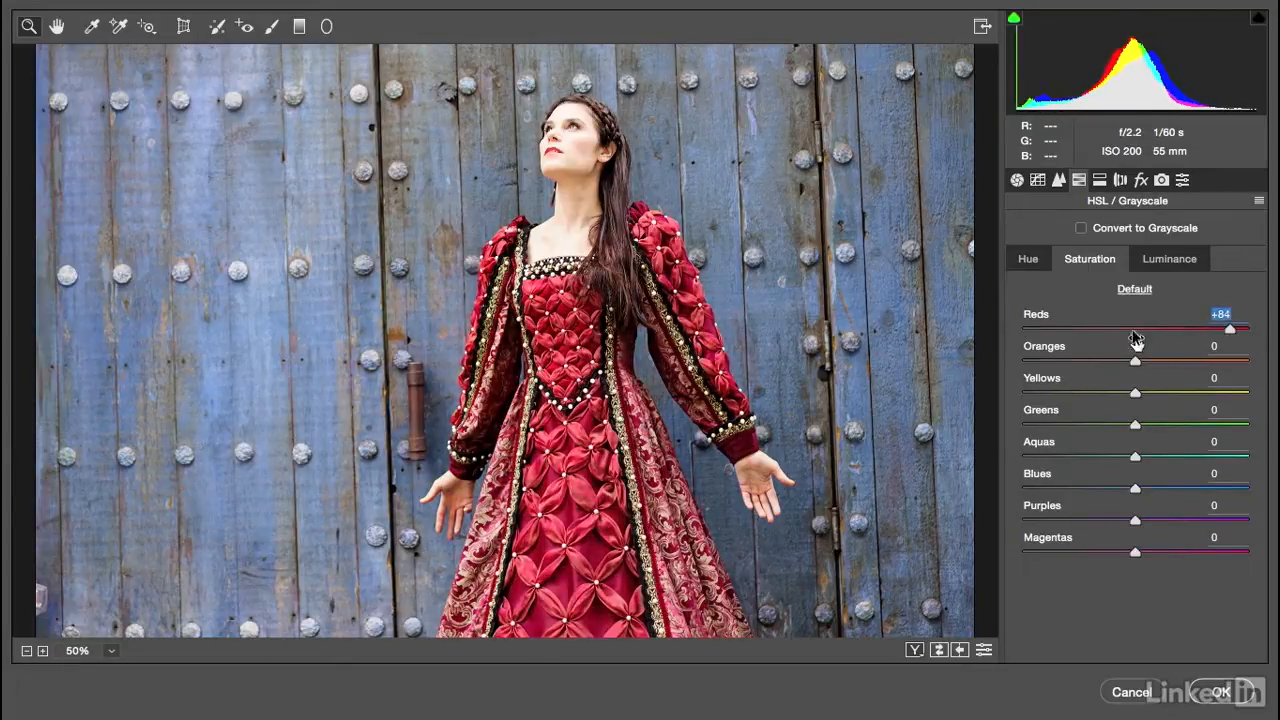
- Set the saturation of Oranges to -28, Yellows to -23 and Blues to +98 in the HSL / Grayscale adjustments
mouse_move(1135, 361)
left_mouse_down()
mouse_move(1198, 366)
mouse_move(1122, 372)
left_mouse_up()
left_click_drag(1093, 366, 1091, 366)
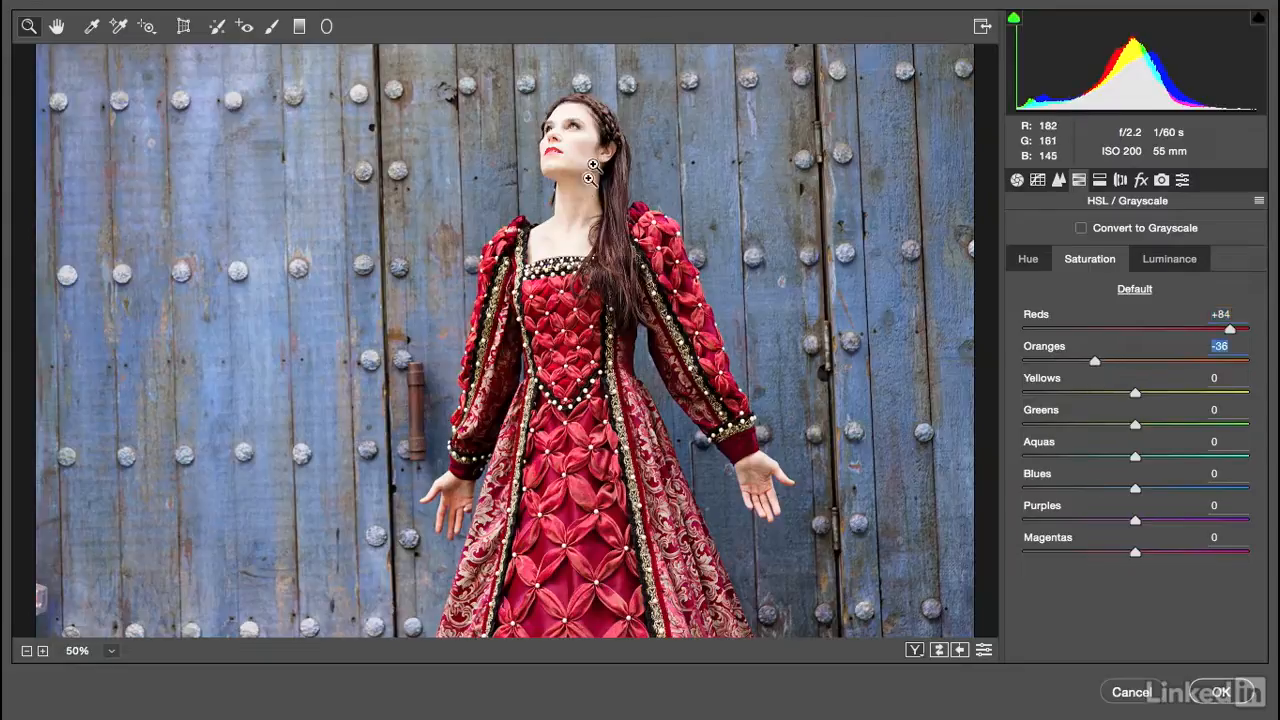
mouse_move(1090, 357)
left_mouse_down()
mouse_move(1112, 357)
mouse_move(1099, 356)
left_mouse_up()
left_click_drag(1133, 396, 1114, 399)
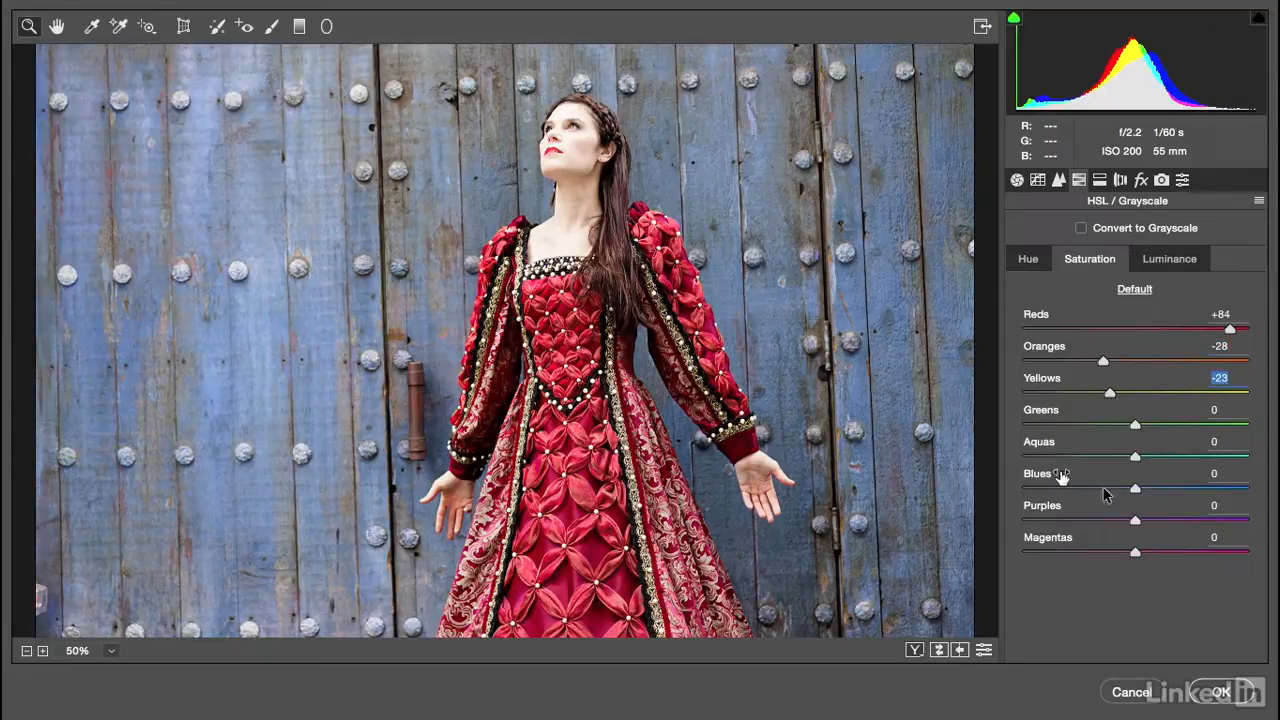
left_click_drag(1133, 489, 1245, 491)
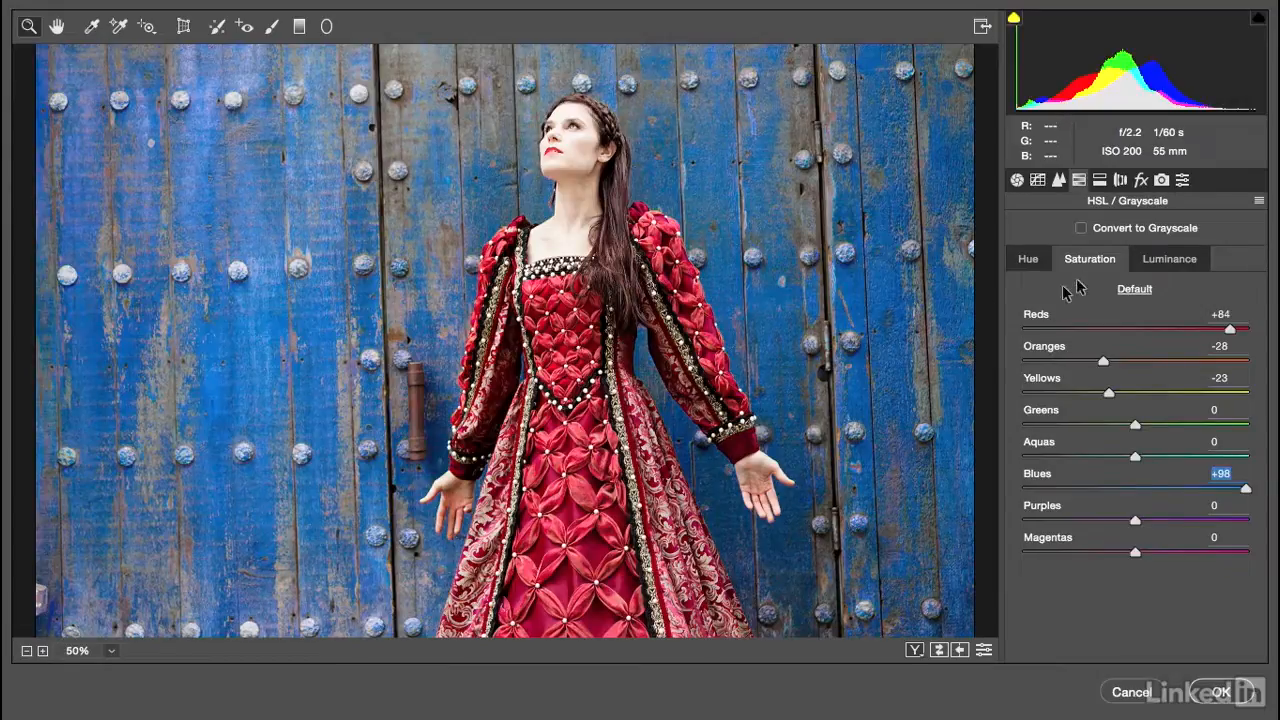
- Darken the blue door by setting the Blues luminance to -28
left_click(1176, 262)
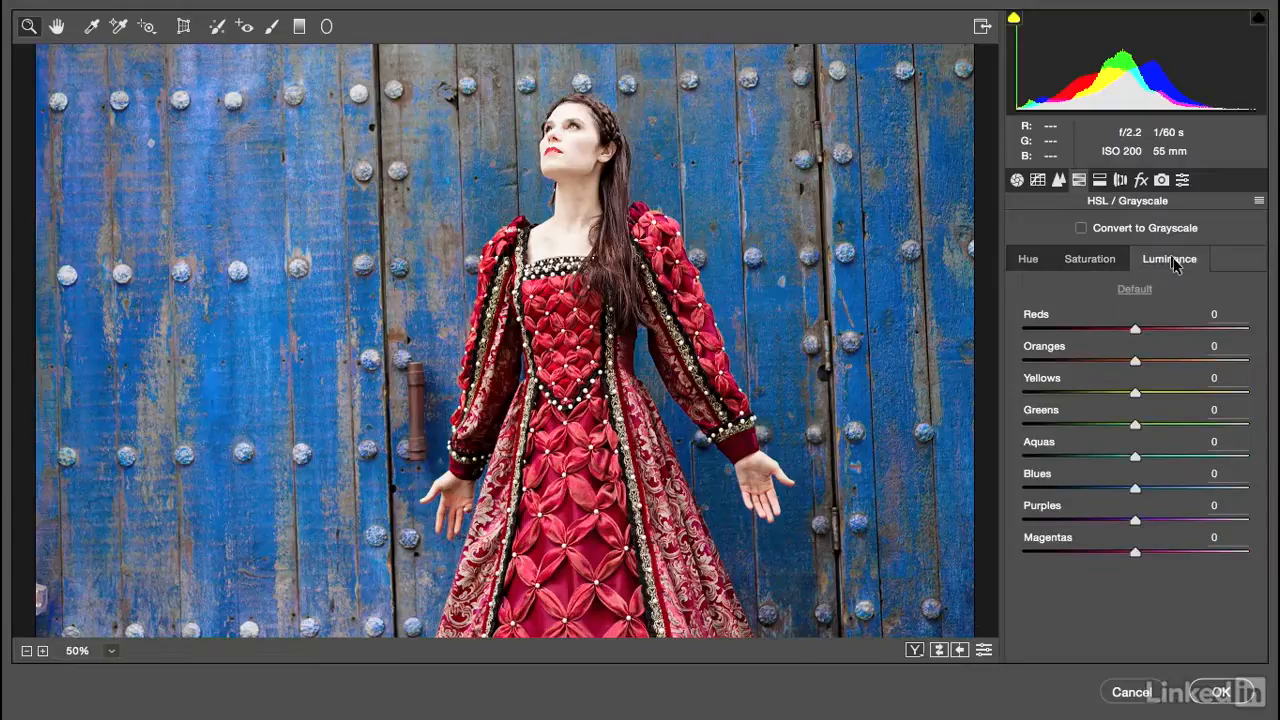
left_click_drag(1135, 489, 1104, 498)
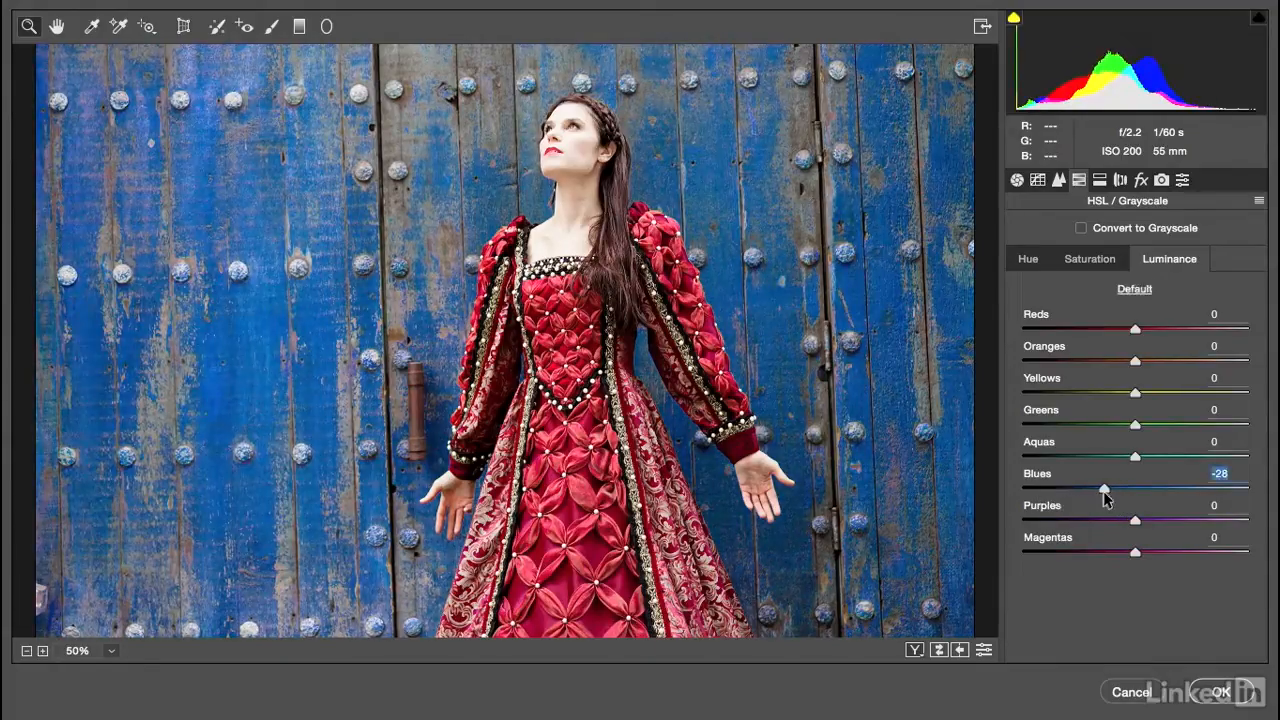
- Try shifting the hue of Blues and return it to 0
left_click(1027, 260)
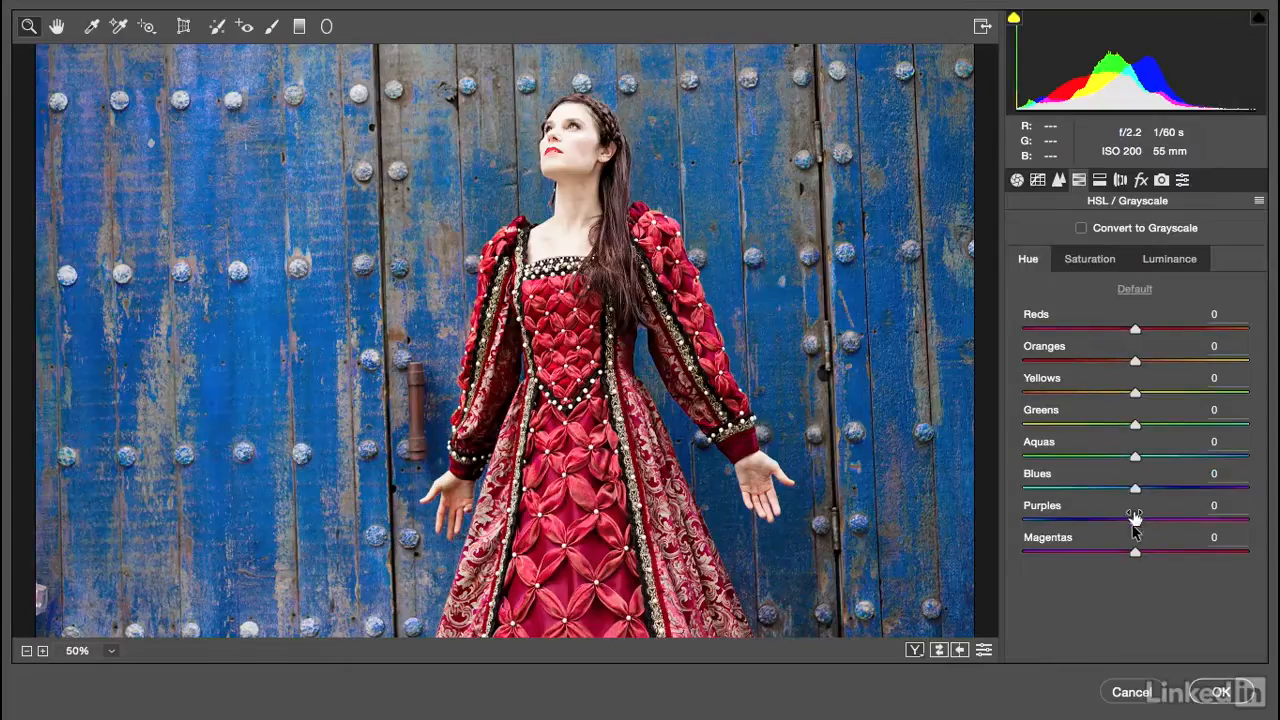
mouse_move(1134, 489)
left_mouse_down()
mouse_move(1022, 495)
mouse_move(1191, 491)
mouse_move(1108, 493)
mouse_move(1133, 496)
left_mouse_up()
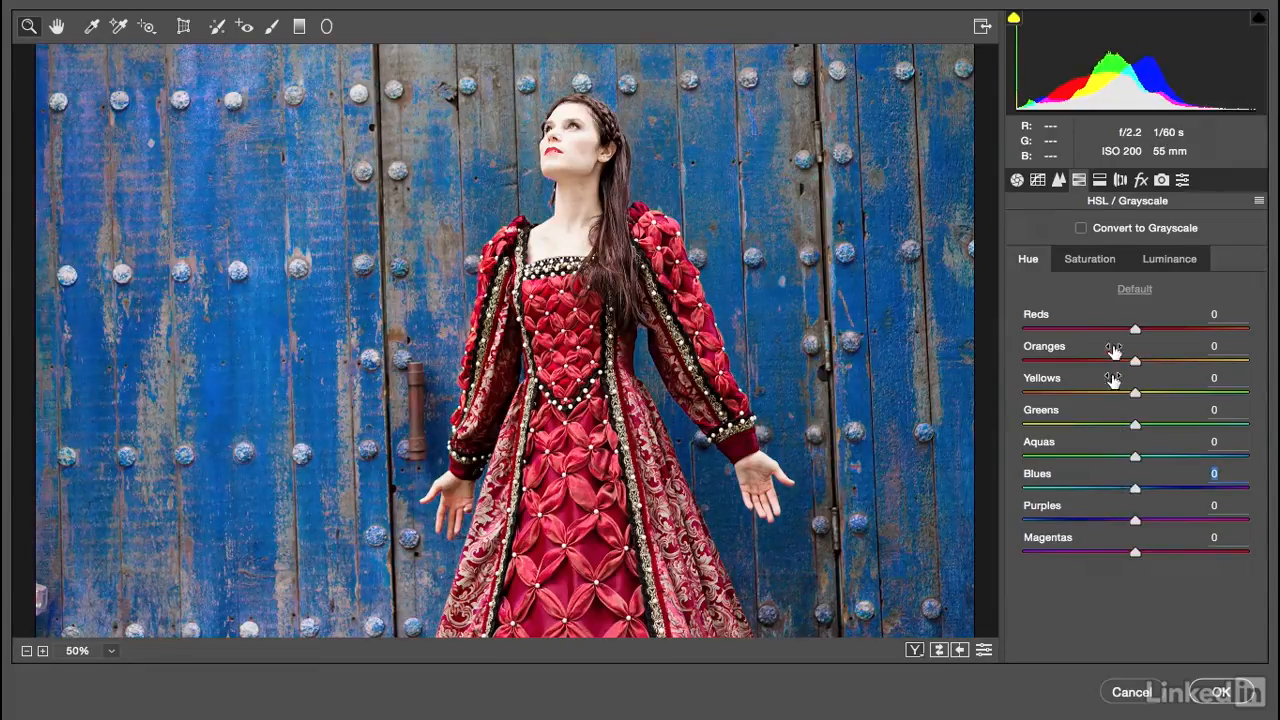
- Refine the saturation by setting Blues to +80, Yellows to -8, Oranges to -20 and Reds to +75
left_click(1092, 263)
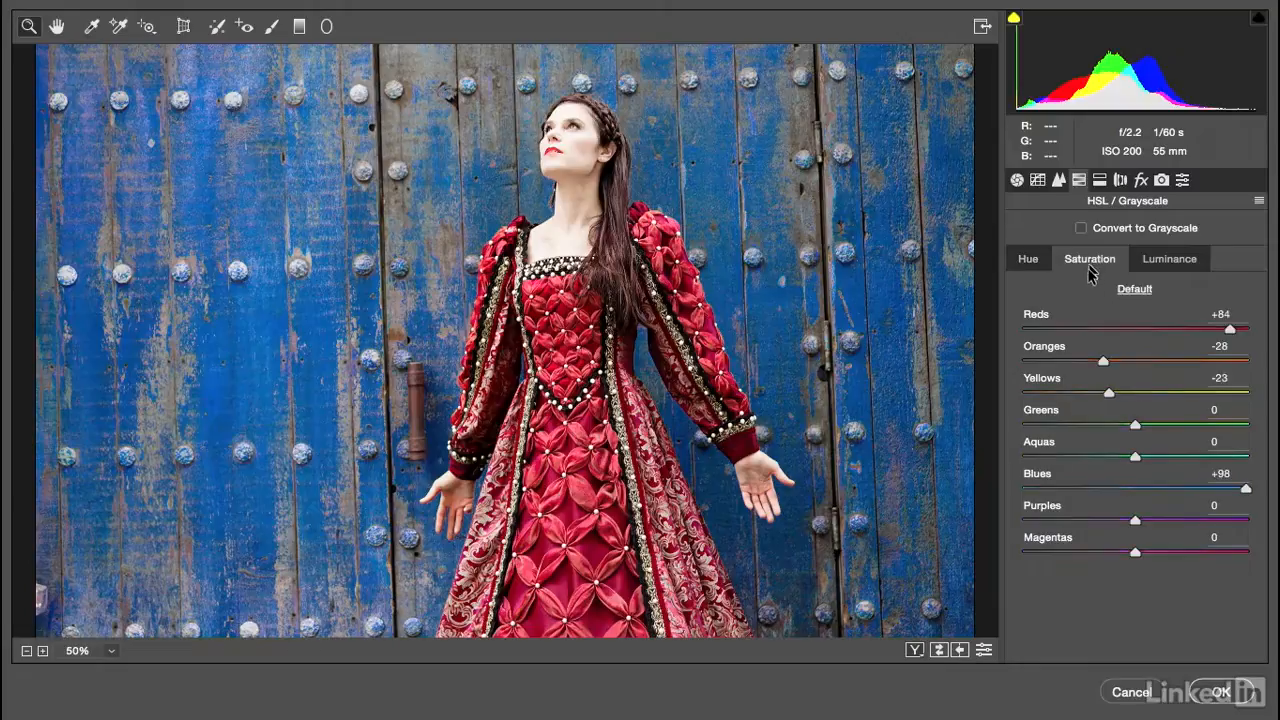
mouse_move(1247, 495)
left_mouse_down()
mouse_move(1180, 491)
mouse_move(1225, 490)
left_mouse_up()
left_click_drag(1110, 393, 1114, 360)
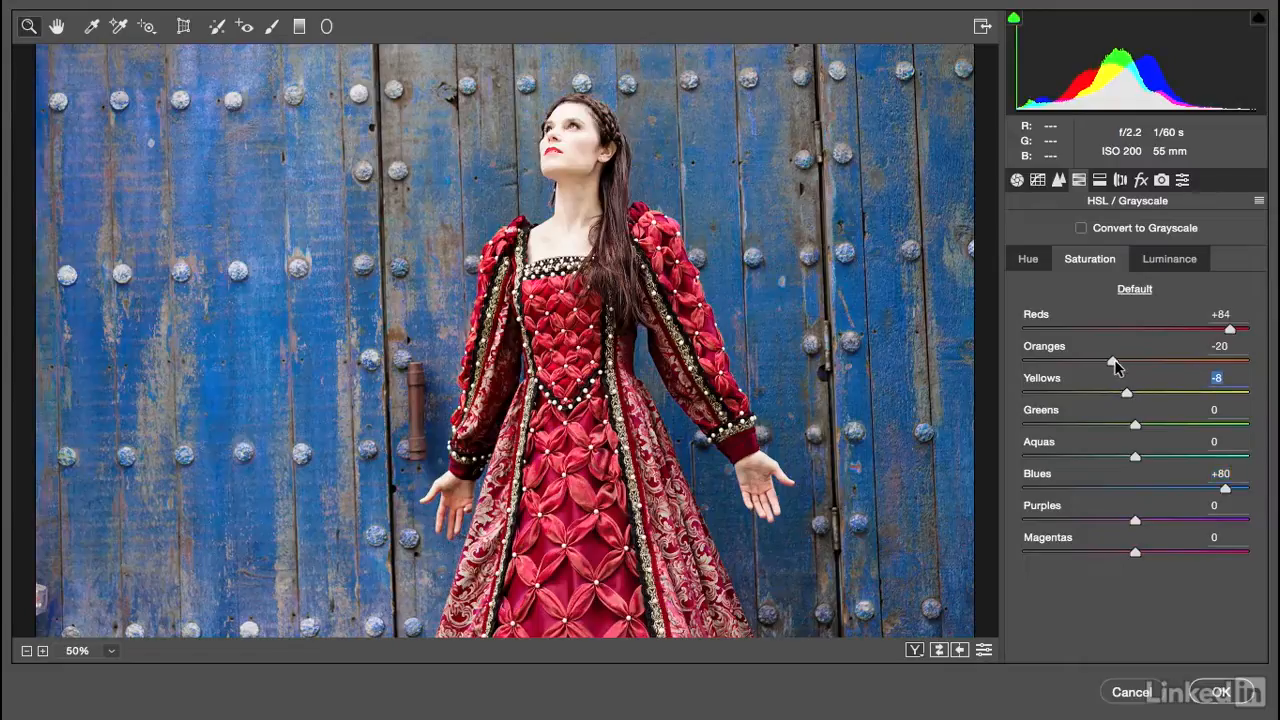
mouse_move(1230, 330)
left_mouse_down()
mouse_move(1151, 333)
mouse_move(1231, 334)
mouse_move(1200, 337)
mouse_move(1224, 343)
left_mouse_up()
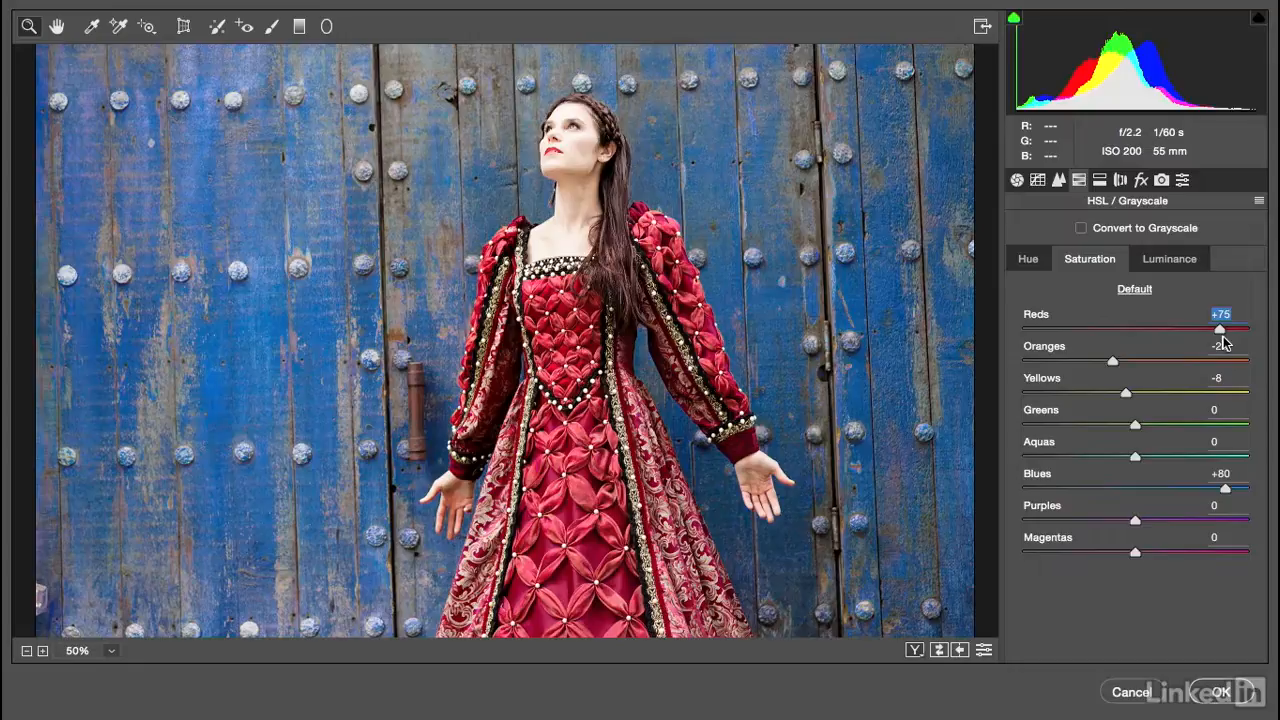
- Toggle the preview repeatedly to compare the portrait before and after the color adjustments
key("p")
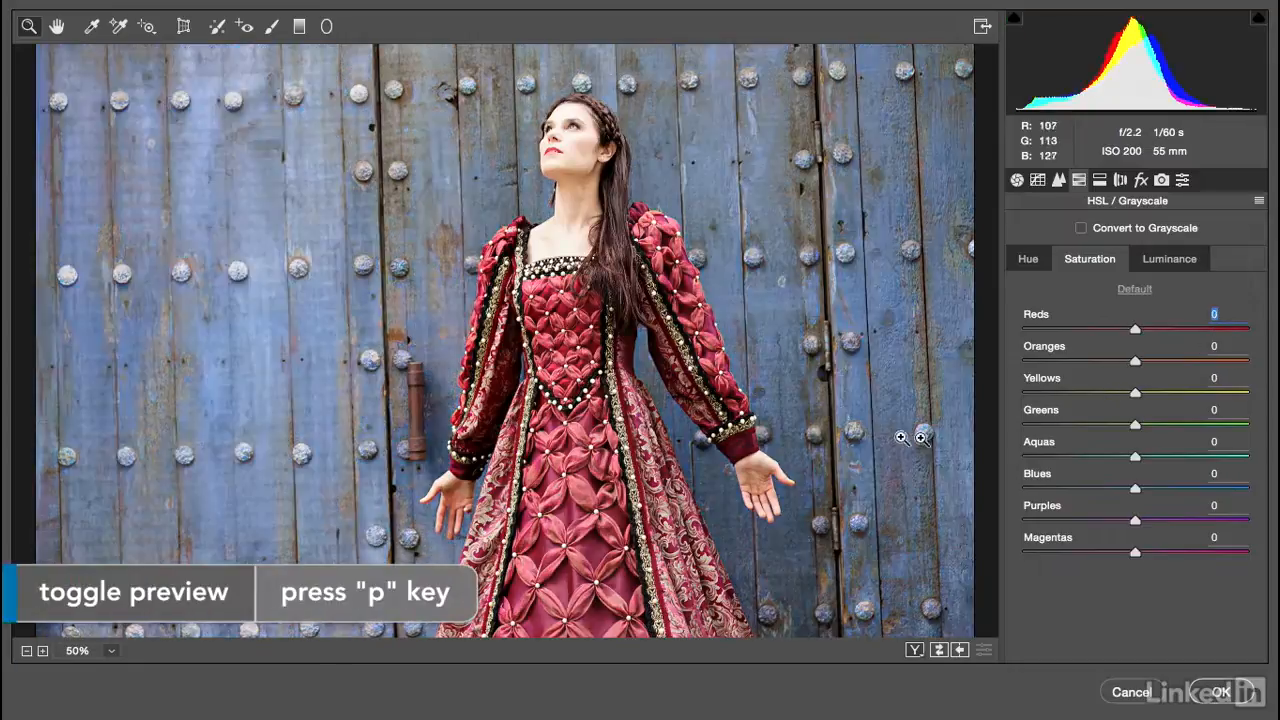
key("p")
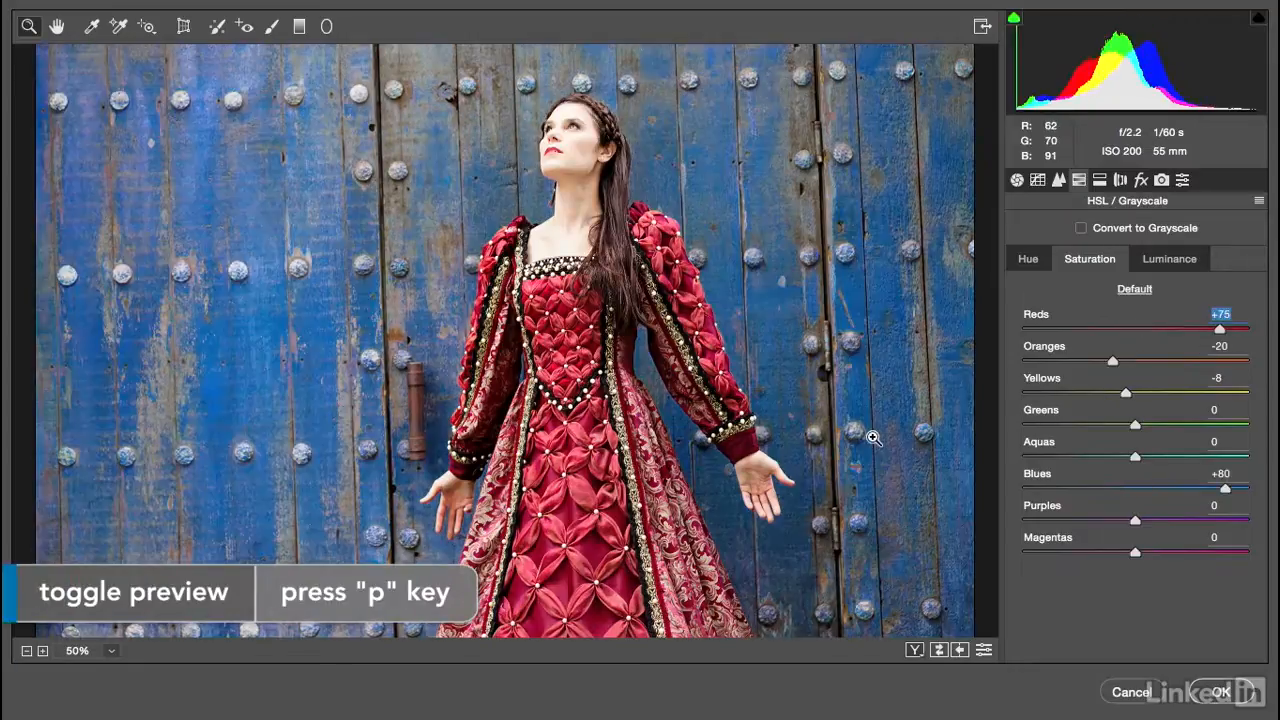
key("p")
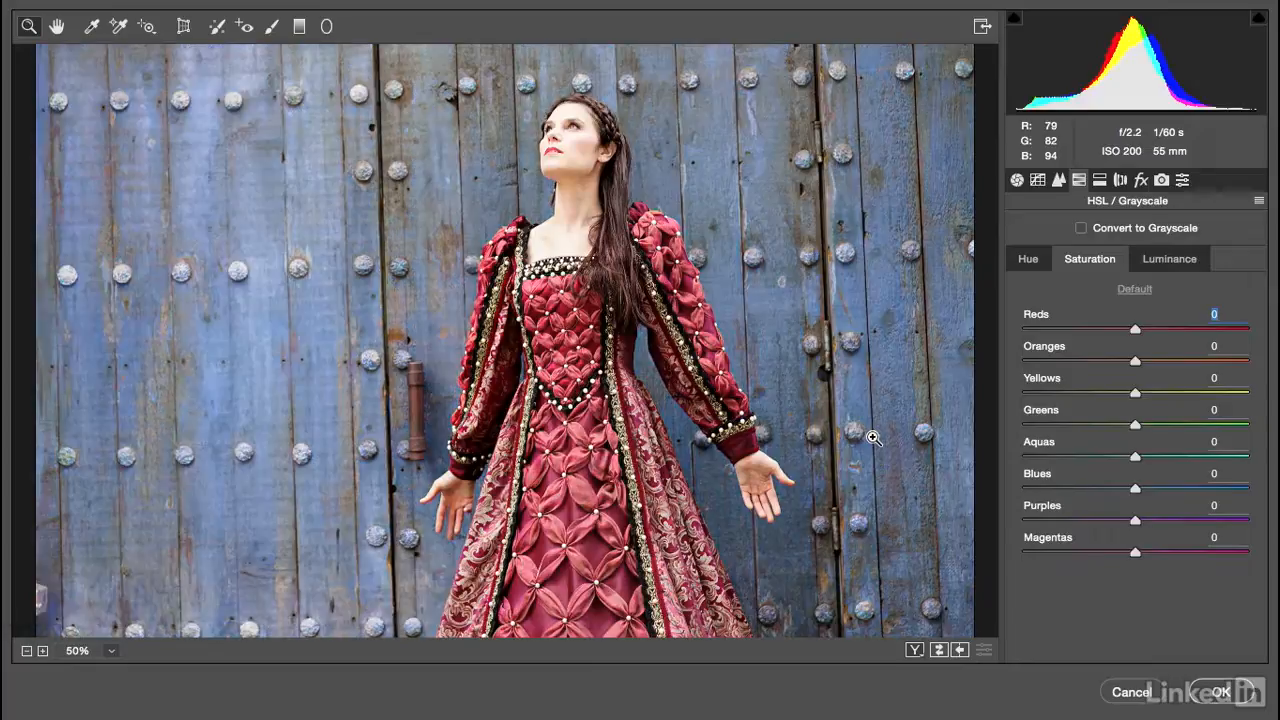